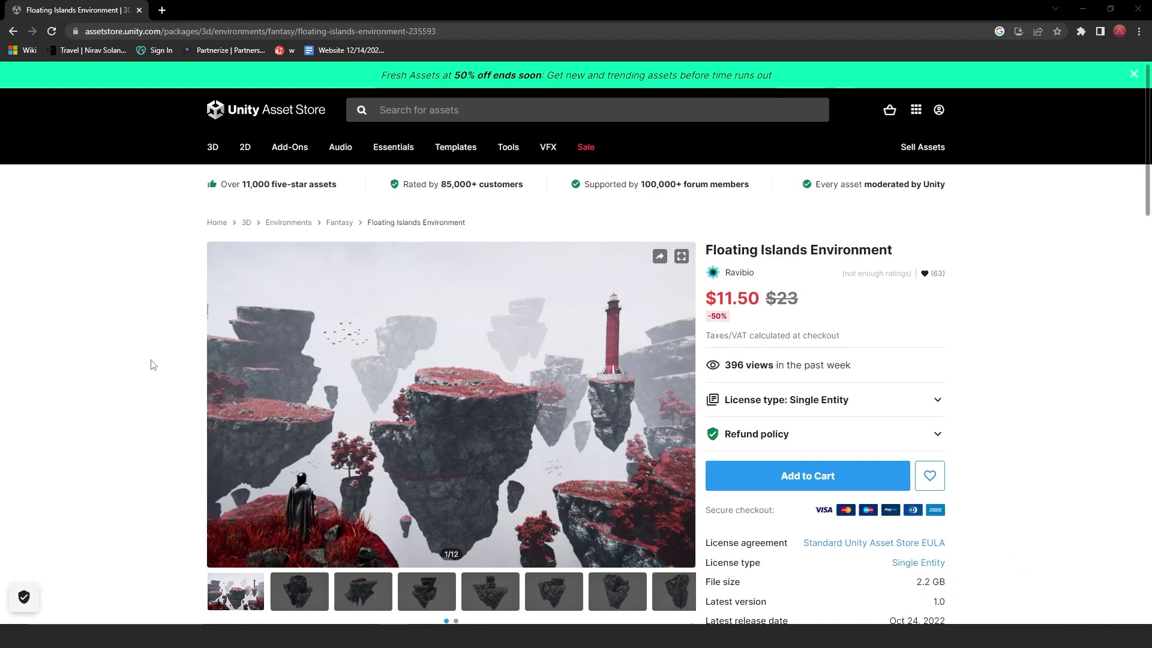
{"action": "scroll", "coordinate": [149, 363], "scroll_direction": "down", "scroll_amount": 1}
{"action": "scroll", "coordinate": [150, 363], "scroll_direction": "up", "scroll_amount": 1}
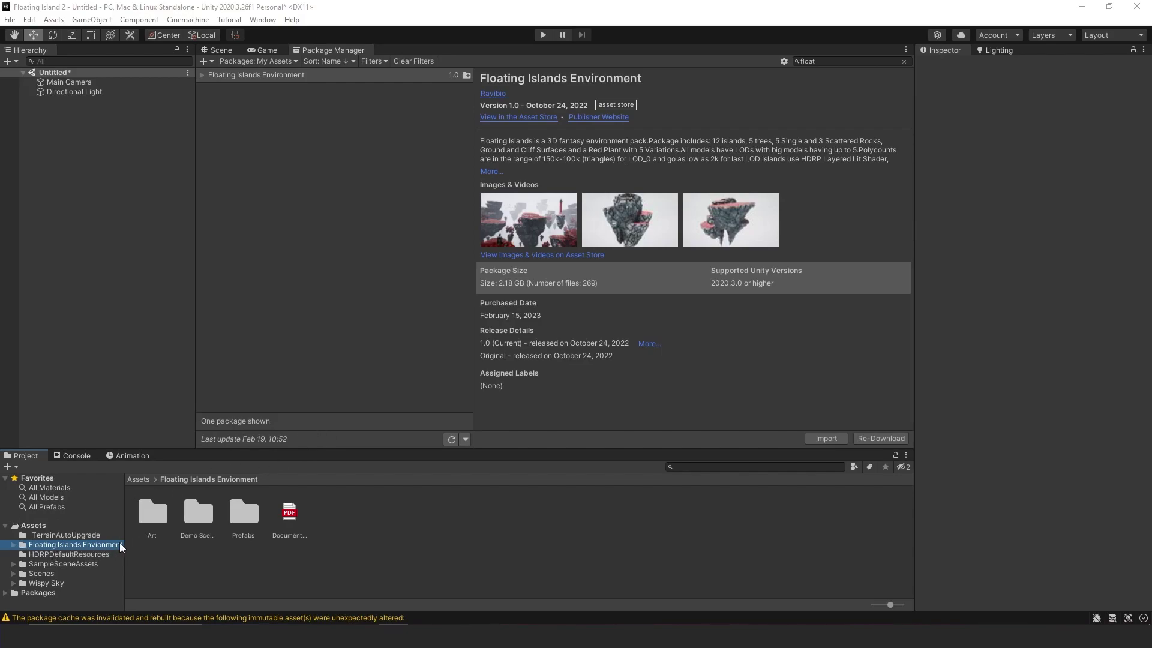
Step: Place the Floating_Island_1_LODs prefab from Prefabs/Floating Islands/Var1 in the scene and frame it
{"action": "double_click", "coordinate": [241, 514]}
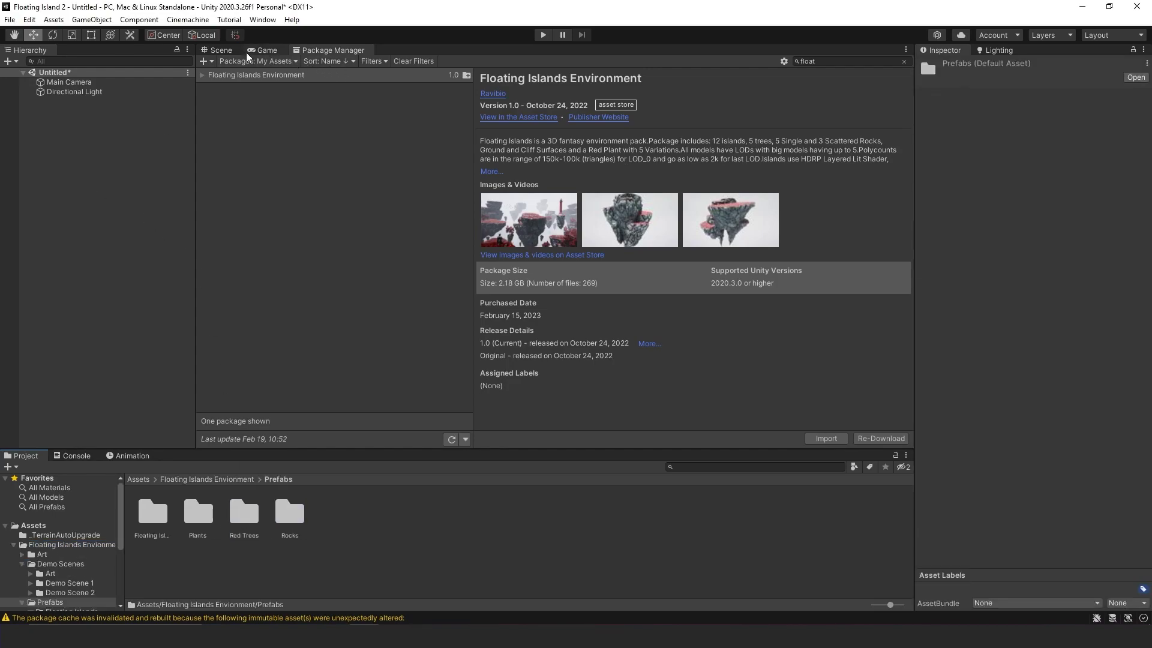
{"action": "left_click", "coordinate": [219, 50]}
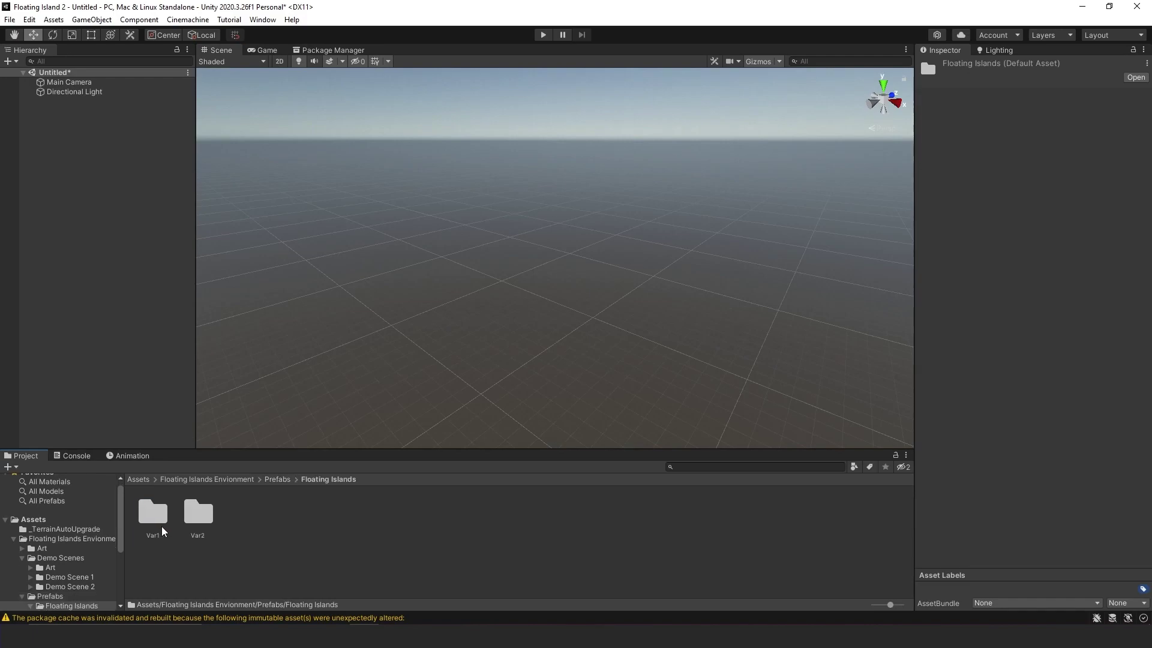
{"action": "double_click", "coordinate": [154, 515]}
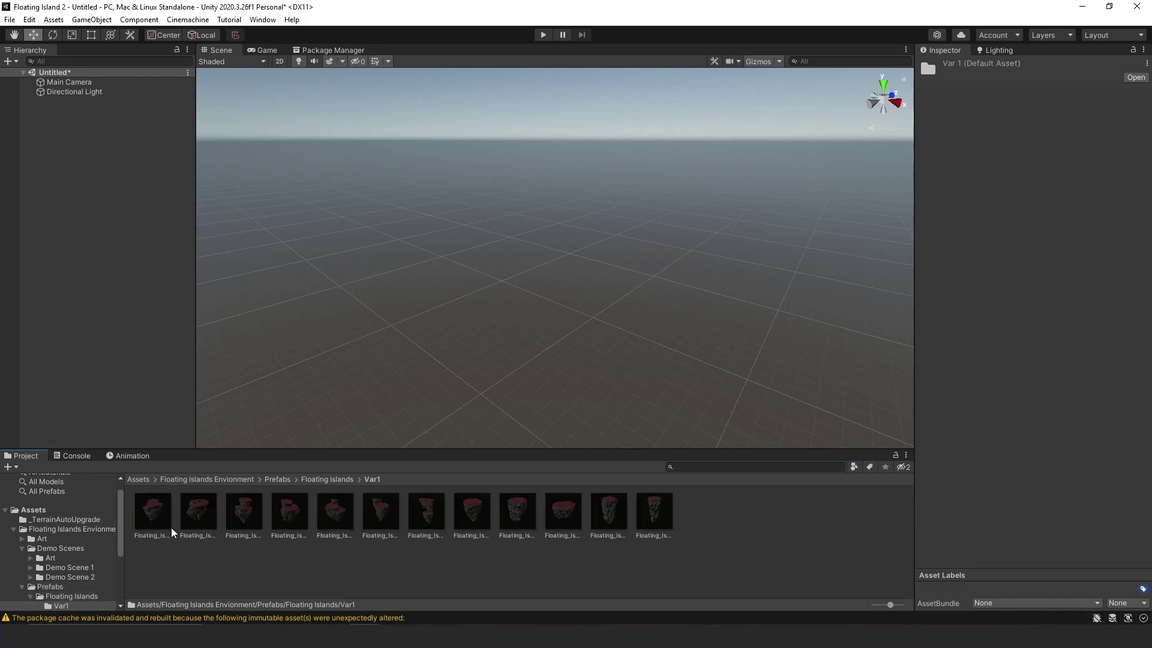
{"action": "left_click_drag", "start_coordinate": [478, 347], "coordinate": [497, 332]}
{"action": "key", "text": "f"}
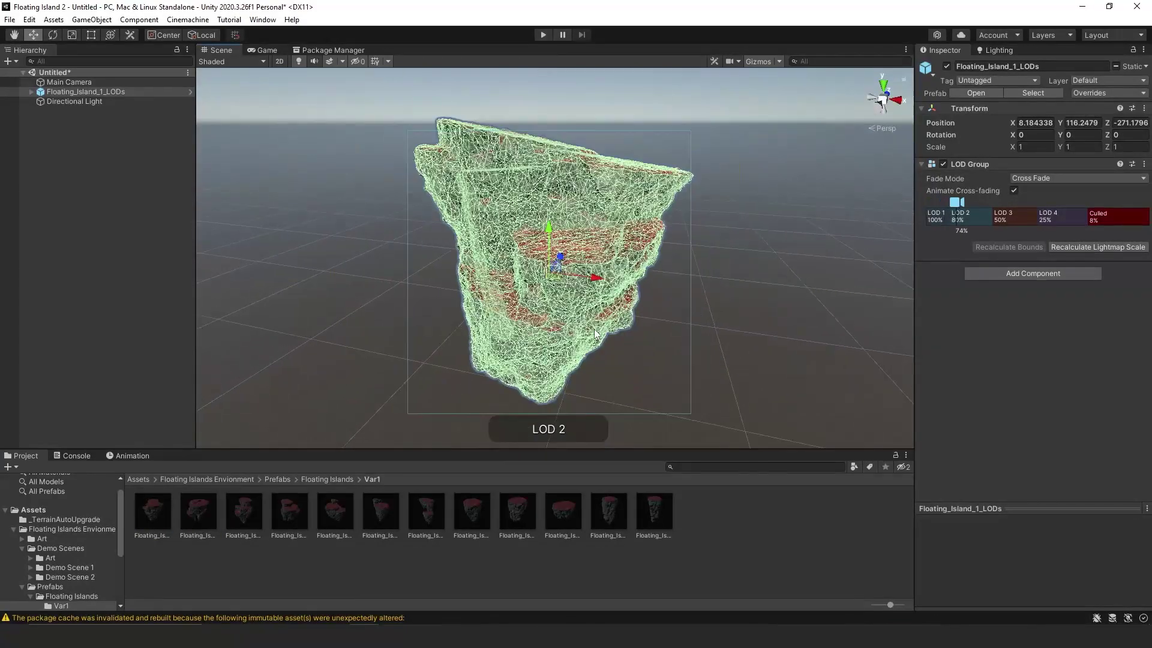
{"action": "left_click", "coordinate": [700, 258]}
{"action": "mouse_move", "coordinate": [699, 308]}
{"action": "right_mouse_down"}
{"action": "mouse_move", "coordinate": [678, 293]}
{"action": "mouse_move", "coordinate": [688, 304]}
{"action": "right_mouse_up"}
{"action": "key", "text": "w"}
{"action": "left_click_drag", "start_coordinate": [688, 304], "coordinate": [646, 368], "text": "alt"}
Step: Add the Floating_Island_10_LODs prefab from Var1 on top of the first island and lower it onto the red surface
{"action": "left_click_drag", "start_coordinate": [563, 510], "coordinate": [578, 300]}
{"action": "key", "text": "f"}
{"action": "left_click_drag", "start_coordinate": [581, 224], "coordinate": [590, 258]}
{"action": "left_click", "coordinate": [722, 339]}
Step: Position Floating_Island_9_LODs beside the flat island on the red ground, at about X 40.22, Y 144.78
{"action": "left_click_drag", "start_coordinate": [722, 339], "coordinate": [586, 135], "text": "alt"}
{"action": "left_click_drag", "start_coordinate": [308, 304], "coordinate": [591, 268], "text": "alt"}
{"action": "scroll", "coordinate": [606, 258], "scroll_direction": "down", "scroll_amount": 2}
{"action": "left_click_drag", "start_coordinate": [648, 231], "coordinate": [603, 254]}
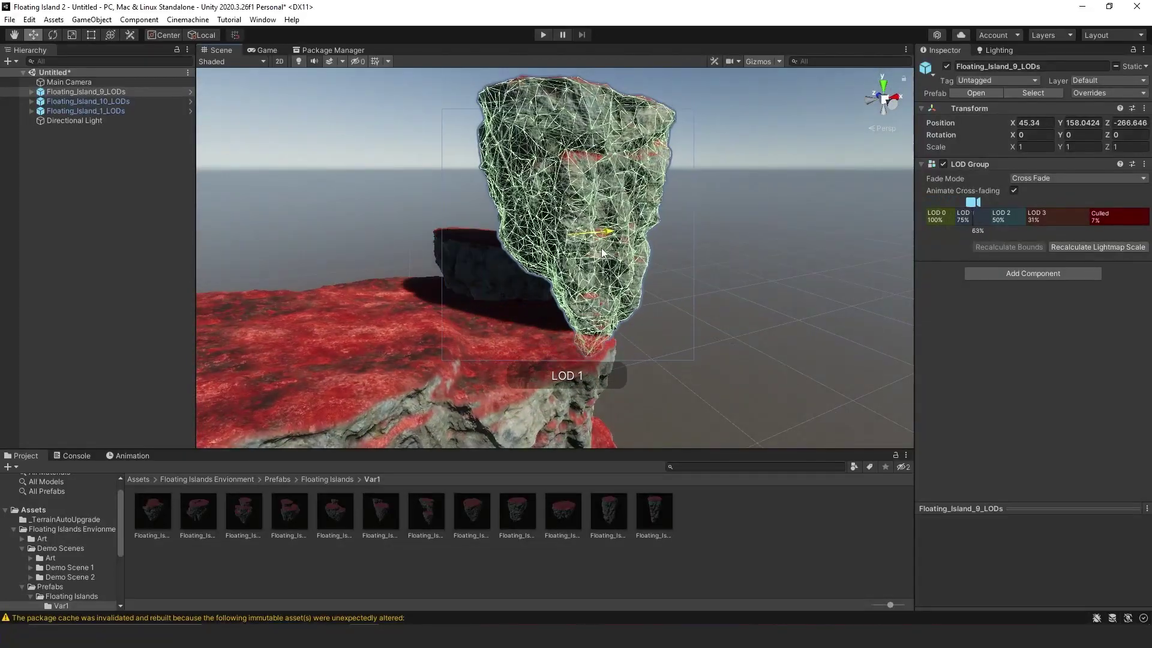
{"action": "left_click_drag", "start_coordinate": [568, 177], "coordinate": [566, 282]}
{"action": "right_click_drag", "start_coordinate": [444, 285], "coordinate": [592, 296]}
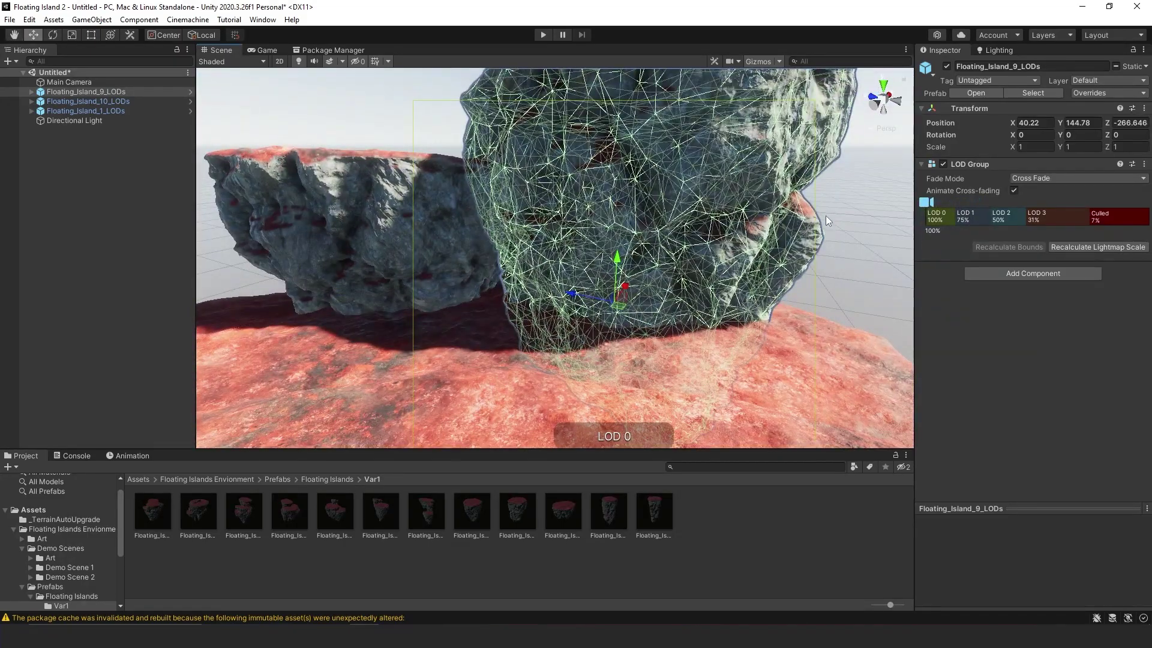
{"action": "left_click", "coordinate": [824, 217]}
{"action": "left_click_drag", "start_coordinate": [558, 298], "coordinate": [306, 378], "text": "alt"}
Step: Place the brown Floating_Island_6_LODs prefab from the Var2 folder in the scene above the red islands
{"action": "left_click", "coordinate": [347, 478]}
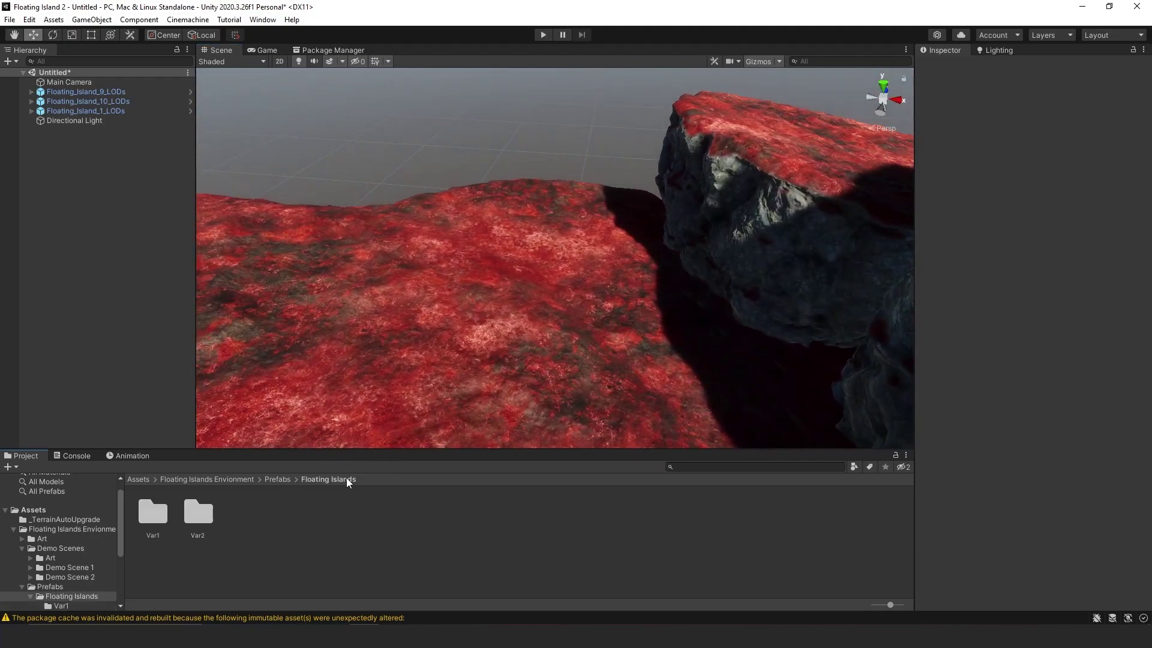
{"action": "double_click", "coordinate": [204, 515]}
{"action": "left_click_drag", "start_coordinate": [377, 517], "coordinate": [425, 334]}
{"action": "right_click_drag", "start_coordinate": [424, 334], "coordinate": [564, 300]}
{"action": "key", "text": "s"}
{"action": "left_click", "coordinate": [587, 292]}
{"action": "left_click_drag", "start_coordinate": [587, 296], "coordinate": [613, 352], "text": "alt"}
{"action": "right_click_drag", "start_coordinate": [612, 352], "coordinate": [718, 314]}
{"action": "key", "text": "s"}
{"action": "key", "text": "a"}
{"action": "left_click_drag", "start_coordinate": [719, 314], "coordinate": [828, 315], "text": "alt"}
Step: Place the Var2 version of Floating_Island_10_LODs on top of the brown island
{"action": "left_click_drag", "start_coordinate": [578, 484], "coordinate": [690, 288]}
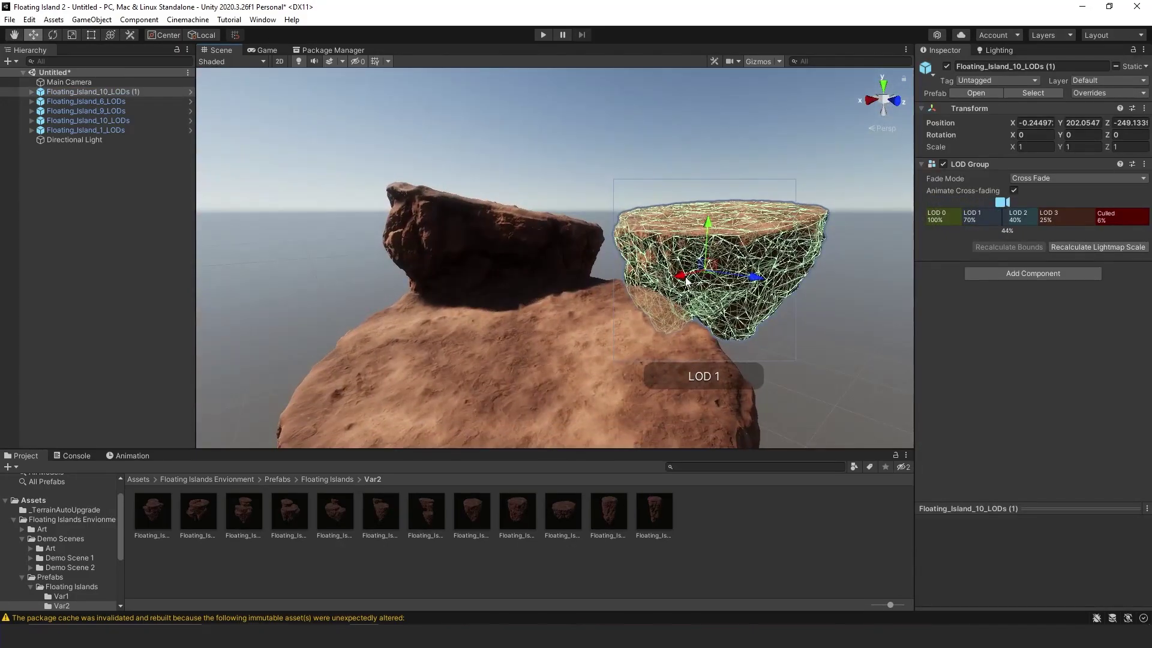
{"action": "left_click", "coordinate": [538, 165]}
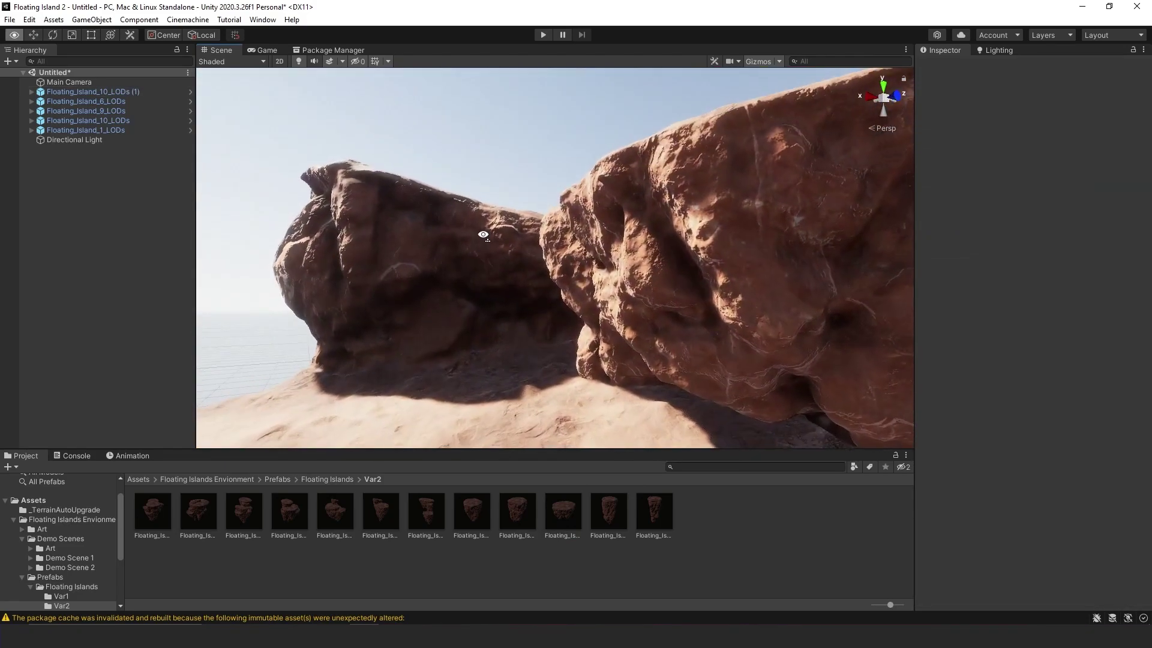
{"action": "right_click_drag", "start_coordinate": [542, 200], "coordinate": [459, 322]}
{"action": "key", "text": "d"}
Step: Place the Floating_Island_4_LODs prefab from Var2 among the brown islands
{"action": "left_click_drag", "start_coordinate": [294, 516], "coordinate": [414, 357]}
{"action": "right_click_drag", "start_coordinate": [416, 355], "coordinate": [420, 201]}
{"action": "key", "text": "s"}
{"action": "key", "text": "w"}
{"action": "key", "text": "s"}
{"action": "left_click", "coordinate": [647, 204]}
{"action": "left_click_drag", "start_coordinate": [648, 209], "coordinate": [411, 427], "text": "alt"}
{"action": "key", "text": "w"}
{"action": "right_click_drag", "start_coordinate": [412, 427], "coordinate": [414, 254]}
{"action": "key", "text": "s"}
Step: Delete all the brown Var2 islands from the scene, keeping only the red ones
{"action": "left_click", "coordinate": [493, 264]}
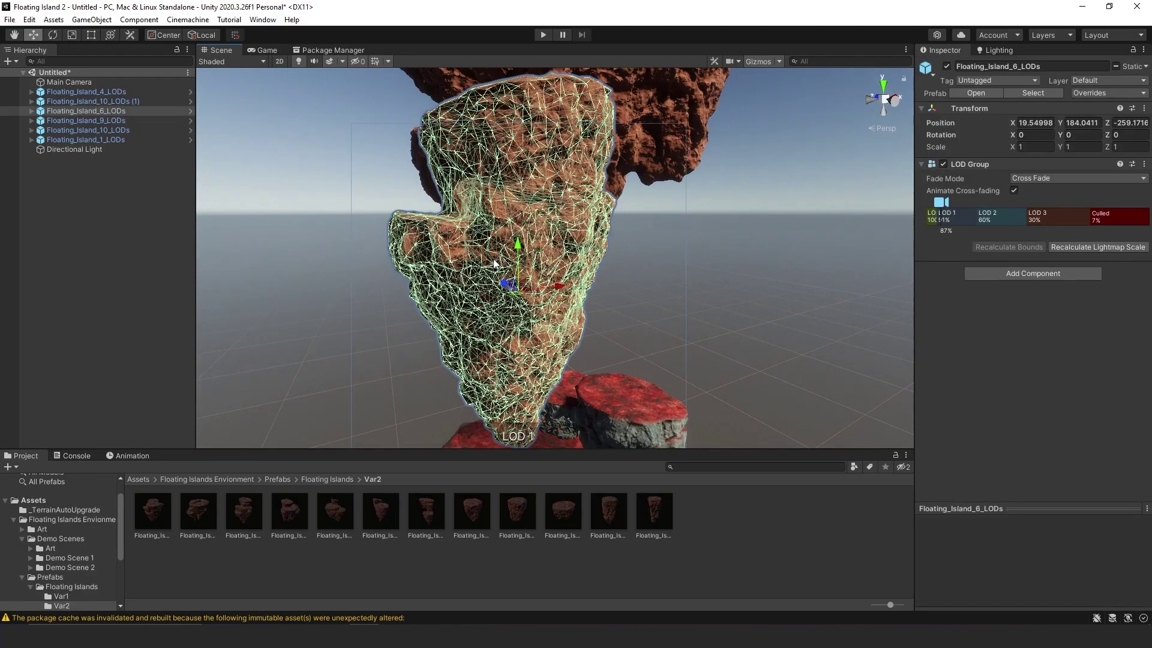
{"action": "key", "text": "Delete"}
{"action": "left_click", "coordinate": [578, 133]}
{"action": "key", "text": "Delete"}
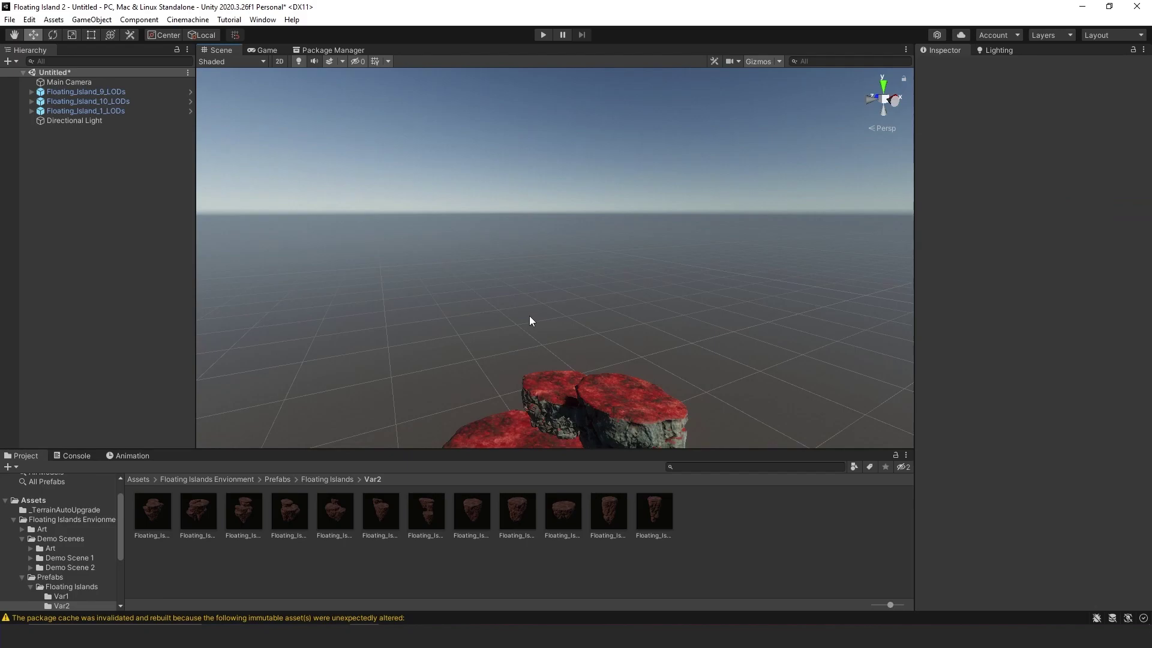
Step: Place the Red_Plant_Var_3_LODs prefab from the Plants folder on the large red island's surface
{"action": "left_click", "coordinate": [279, 479]}
{"action": "key", "text": "w"}
{"action": "right_click_drag", "start_coordinate": [372, 441], "coordinate": [342, 454]}
{"action": "double_click", "coordinate": [204, 528]}
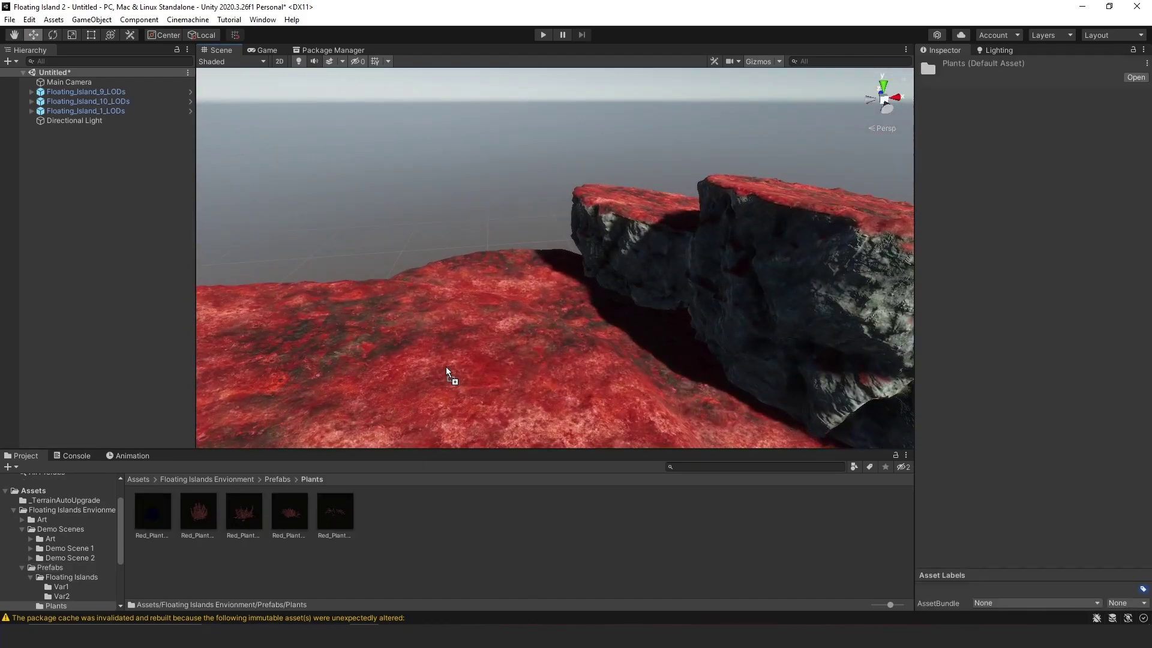
{"action": "left_click_drag", "start_coordinate": [445, 371], "coordinate": [470, 324]}
{"action": "right_click_drag", "start_coordinate": [470, 324], "coordinate": [570, 165]}
{"action": "left_click", "coordinate": [572, 168]}
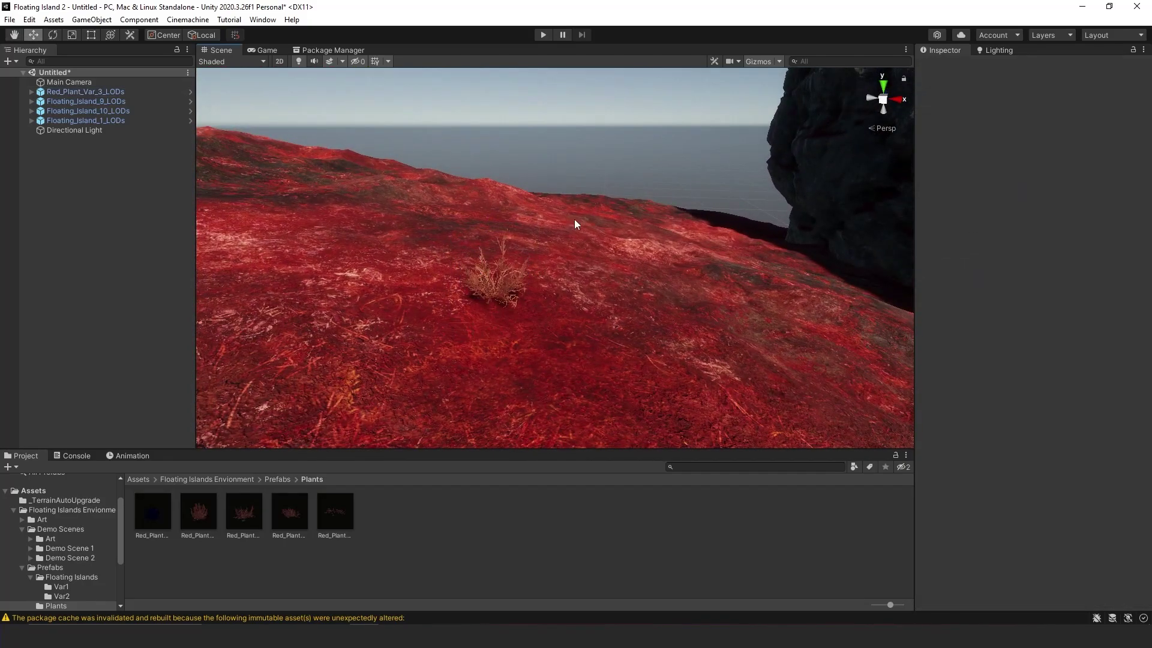
Step: Add Red_Plant_Var_5, Red_Plant_Var_4, a second Red_Plant_Var_3 and Red_Plant_Var_2 to the red island's surface
{"action": "left_click_drag", "start_coordinate": [414, 329], "coordinate": [414, 331]}
{"action": "left_click_drag", "start_coordinate": [282, 511], "coordinate": [347, 277]}
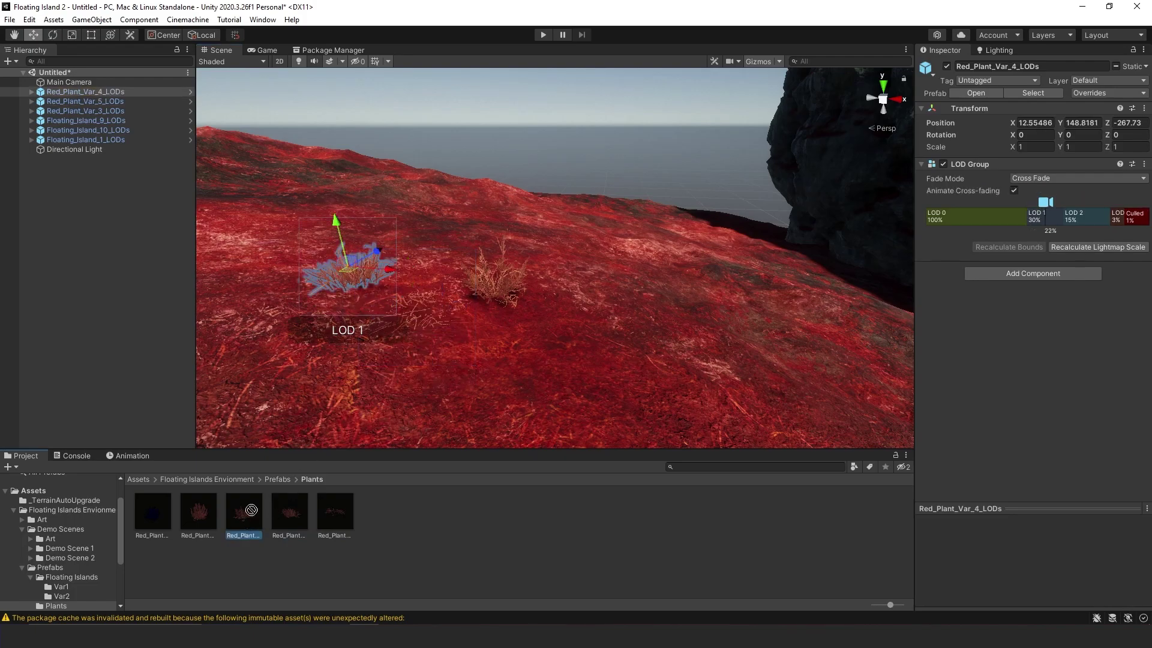
{"action": "left_click_drag", "start_coordinate": [546, 279], "coordinate": [547, 171]}
{"action": "key", "text": "r"}
{"action": "key", "text": "w"}
{"action": "right_click_drag", "start_coordinate": [547, 171], "coordinate": [570, 157]}
{"action": "key", "text": "w"}
{"action": "scroll", "coordinate": [570, 157], "scroll_direction": "down", "scroll_amount": 1}
{"action": "left_click", "coordinate": [679, 131]}
{"action": "right_click_drag", "start_coordinate": [680, 135], "coordinate": [537, 184]}
{"action": "key", "text": "s"}
{"action": "left_click_drag", "start_coordinate": [537, 184], "coordinate": [339, 288], "text": "alt"}
Step: Place the Tree_5_LODs prefab from the Red Trees folder beside the tall red plant
{"action": "left_click", "coordinate": [281, 480]}
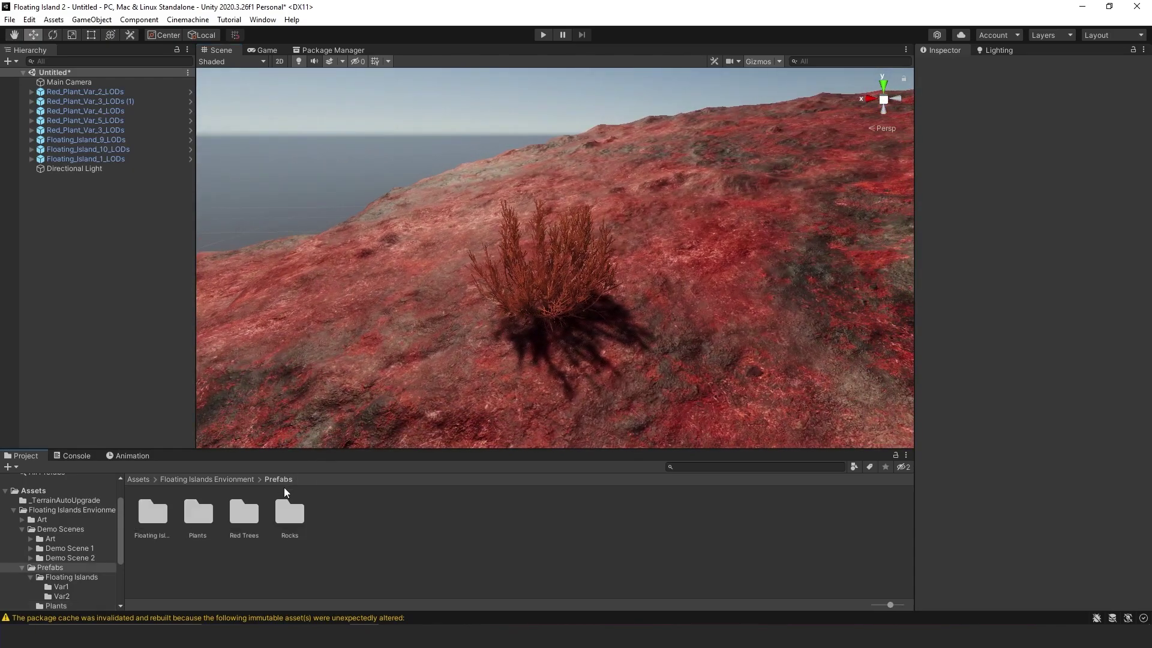
{"action": "double_click", "coordinate": [243, 532]}
{"action": "left_click_drag", "start_coordinate": [337, 512], "coordinate": [750, 291]}
{"action": "left_click", "coordinate": [540, 167]}
{"action": "left_click_drag", "start_coordinate": [479, 288], "coordinate": [664, 307], "text": "alt"}
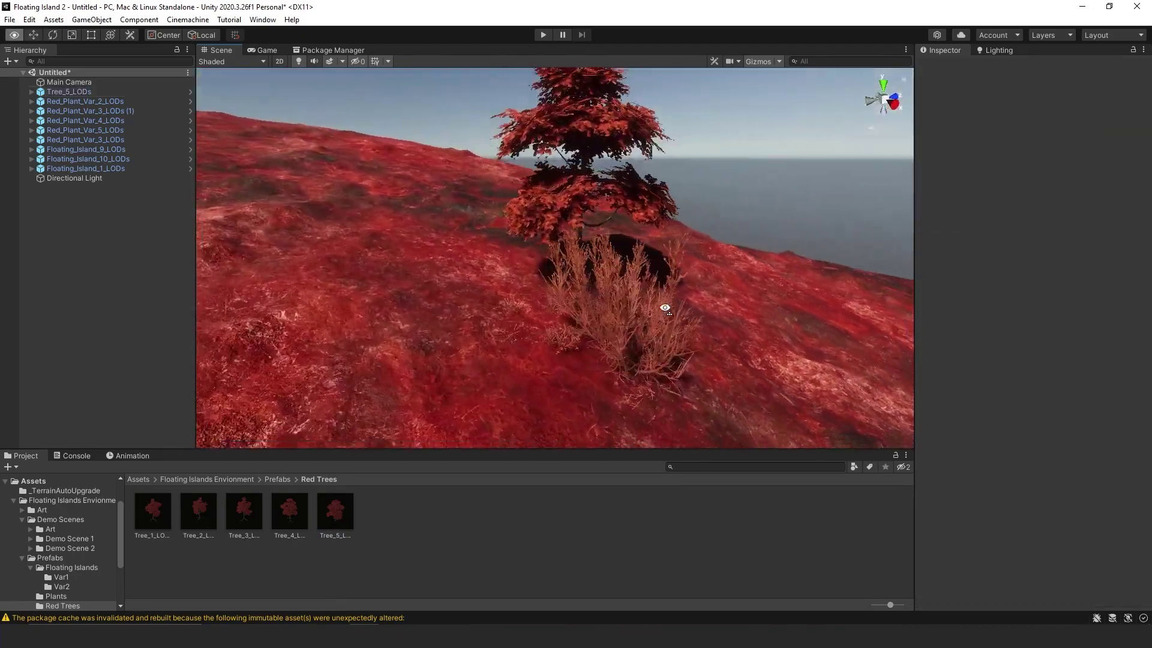
Step: Add the Tree_4_LODs prefab near the first tree and lower it so its roots sink into the ground
{"action": "left_click_drag", "start_coordinate": [279, 524], "coordinate": [504, 279]}
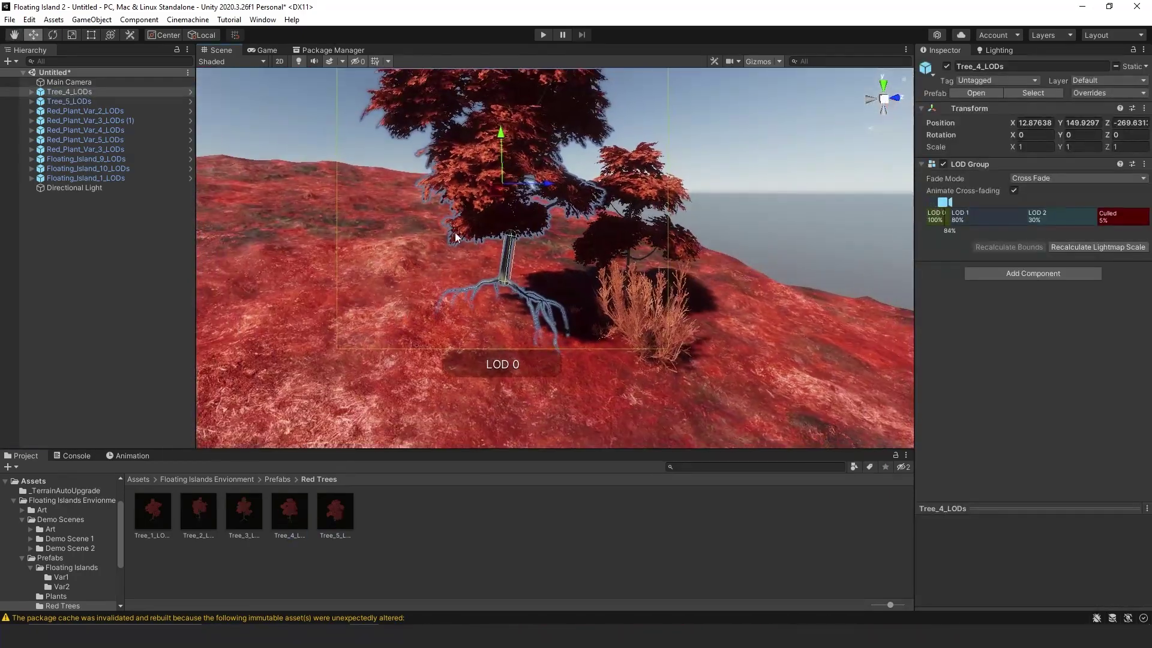
{"action": "left_click_drag", "start_coordinate": [505, 141], "coordinate": [505, 157]}
{"action": "left_click", "coordinate": [703, 153]}
{"action": "left_click_drag", "start_coordinate": [683, 300], "coordinate": [528, 333], "text": "alt"}
{"action": "right_click_drag", "start_coordinate": [528, 333], "coordinate": [530, 330]}
{"action": "key", "text": "s"}
{"action": "scroll", "coordinate": [529, 329], "scroll_direction": "up", "scroll_amount": 5}
{"action": "left_click", "coordinate": [540, 252]}
{"action": "right_click_drag", "start_coordinate": [492, 291], "coordinate": [478, 298]}
{"action": "left_click_drag", "start_coordinate": [478, 298], "coordinate": [463, 379], "text": "alt"}
{"action": "right_click_drag", "start_coordinate": [462, 379], "coordinate": [555, 192]}
{"action": "left_click", "coordinate": [741, 175]}
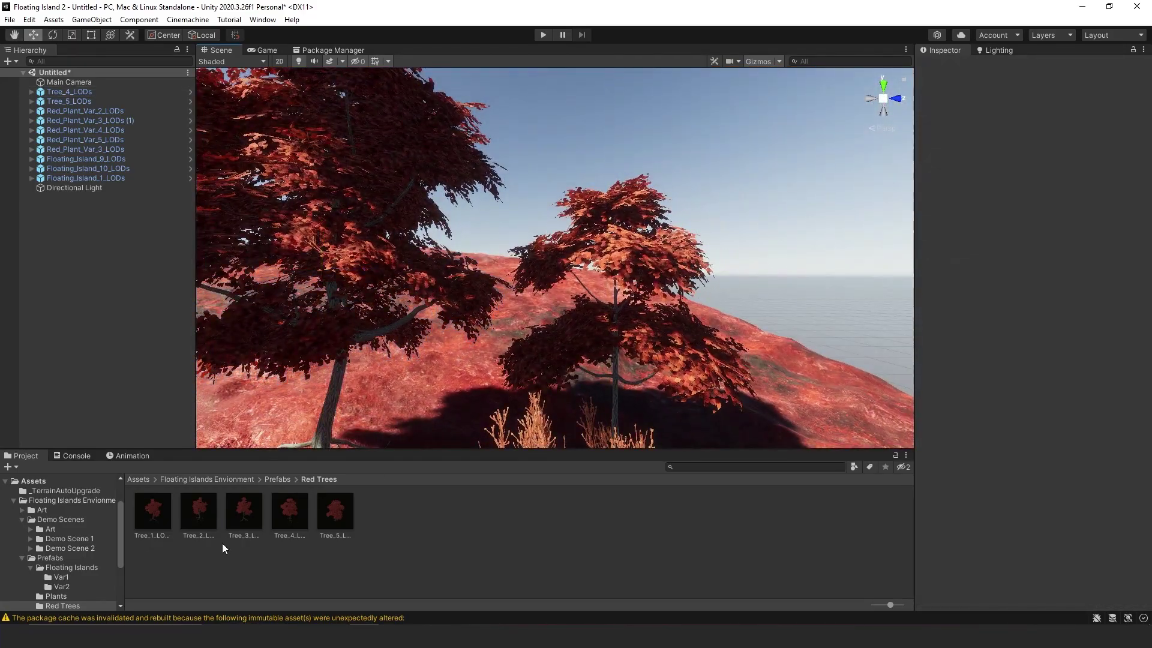
Step: Add the Tree_1_LODs prefab behind the other trees and lower its exposed roots into the ground
{"action": "left_click_drag", "start_coordinate": [159, 525], "coordinate": [570, 188]}
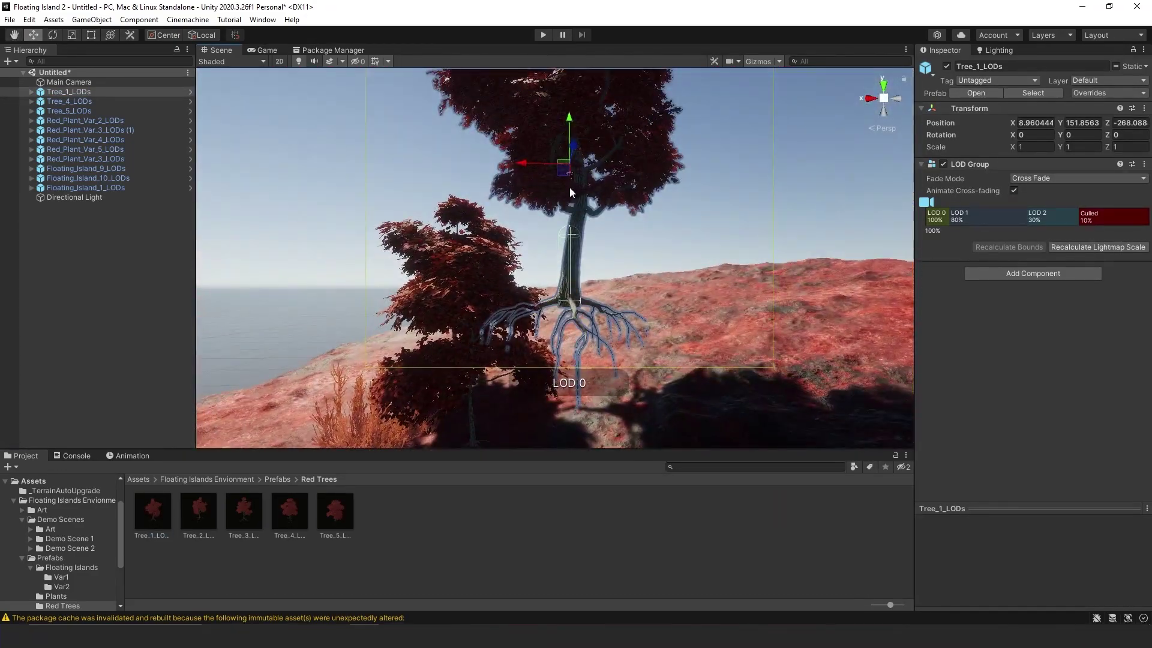
{"action": "left_click_drag", "start_coordinate": [570, 122], "coordinate": [548, 265]}
{"action": "left_click", "coordinate": [305, 244]}
{"action": "right_click_drag", "start_coordinate": [304, 245], "coordinate": [646, 289]}
{"action": "key", "text": "w"}
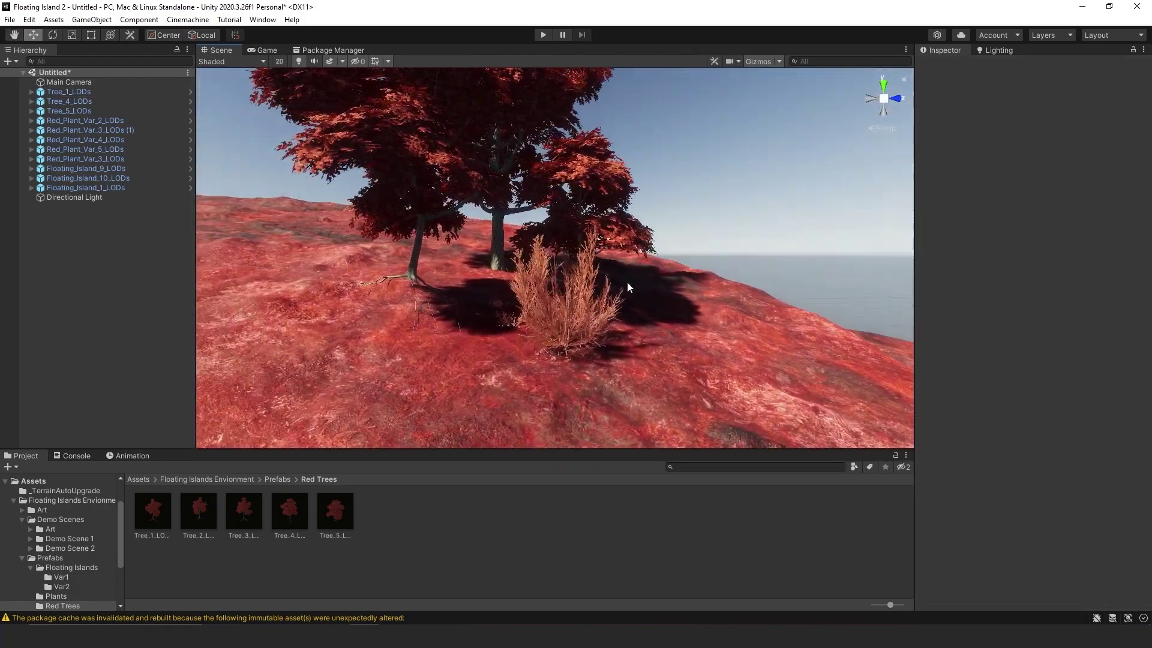
Step: Lower the Tree_4_LODs tree further so its trunk base sits in the red ground
{"action": "left_click", "coordinate": [419, 261]}
{"action": "left_click_drag", "start_coordinate": [416, 135], "coordinate": [416, 165]}
{"action": "left_click", "coordinate": [621, 333]}
{"action": "right_click_drag", "start_coordinate": [622, 333], "coordinate": [550, 306]}
{"action": "left_click_drag", "start_coordinate": [550, 306], "coordinate": [497, 394], "text": "alt"}
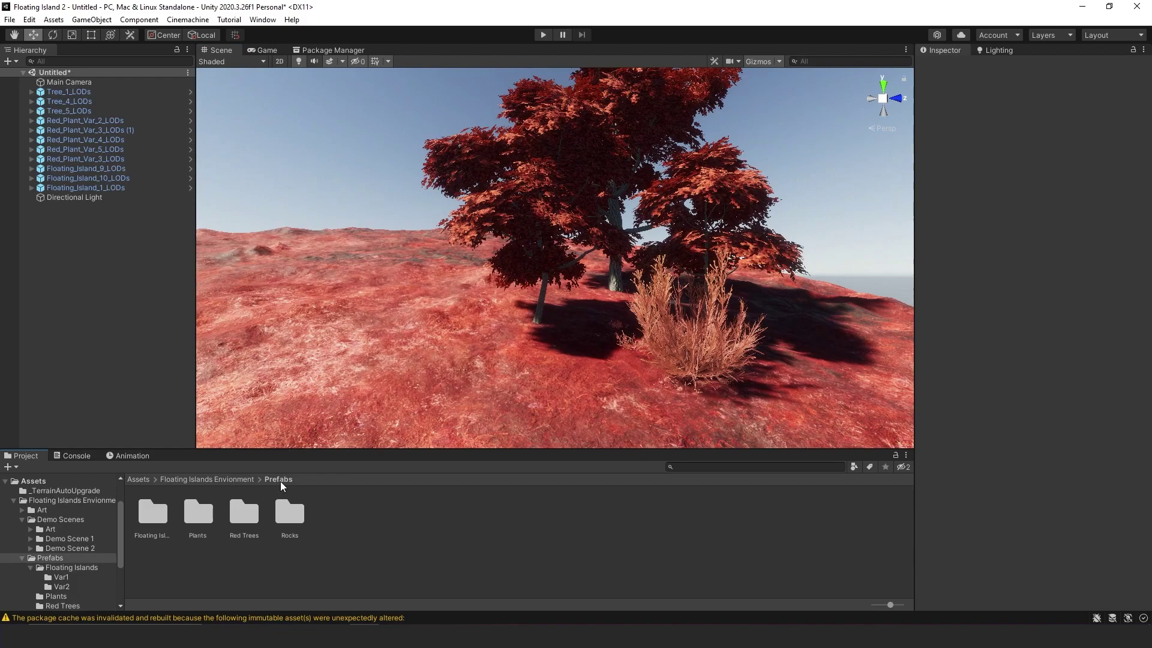
Step: Place the Scattered_Rocks_1_LODs prefab from Rocks/Scattered in front of the trees and lower it to the ground
{"action": "double_click", "coordinate": [290, 513]}
{"action": "double_click", "coordinate": [160, 523]}
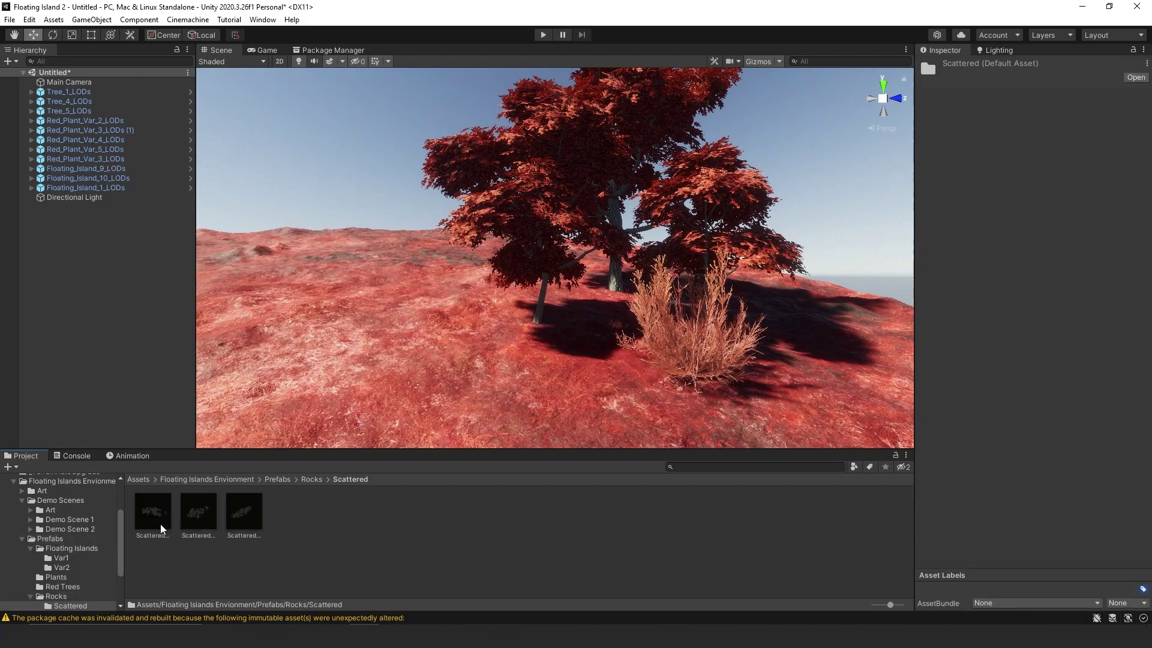
{"action": "left_click_drag", "start_coordinate": [159, 520], "coordinate": [515, 364]}
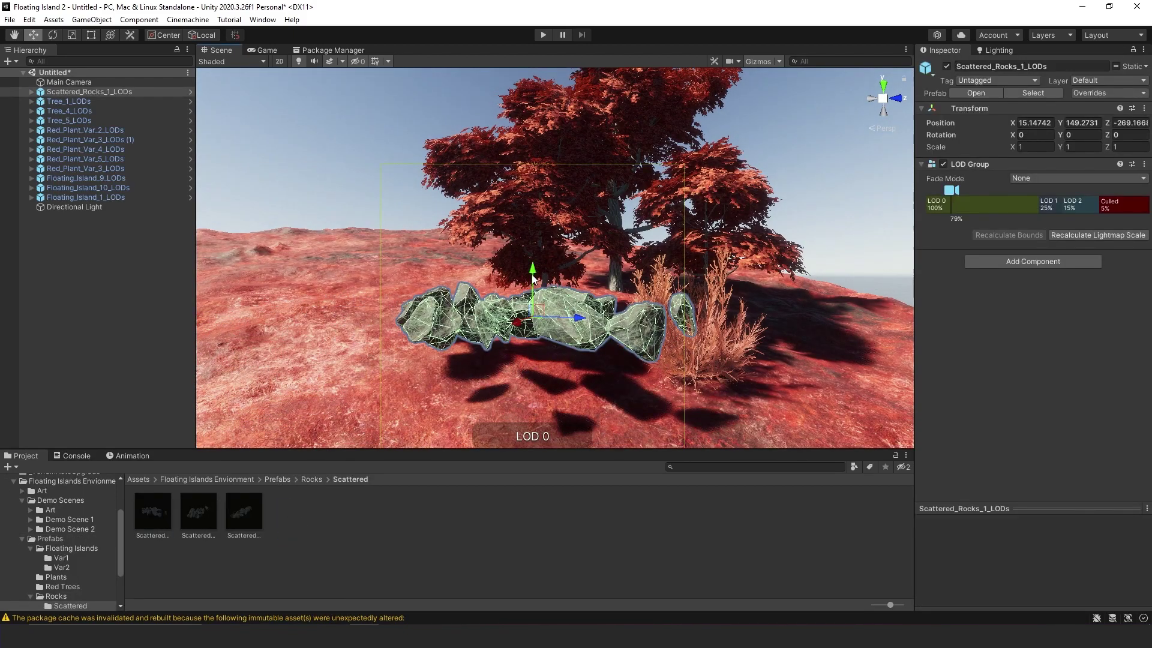
{"action": "left_click", "coordinate": [406, 216]}
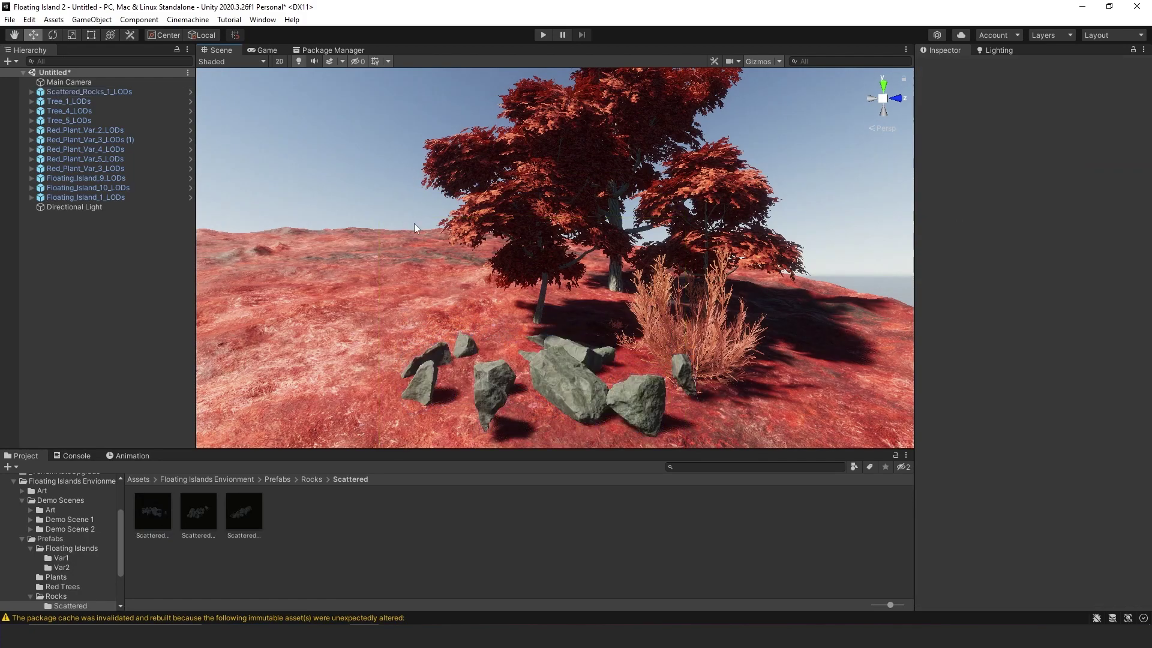
Step: Add the Scattered_Rocks_2_LODs prefab next to the first rock group and settle it on the ground
{"action": "left_click_drag", "start_coordinate": [199, 511], "coordinate": [442, 370]}
{"action": "left_click_drag", "start_coordinate": [458, 321], "coordinate": [459, 326]}
{"action": "left_click", "coordinate": [383, 168]}
{"action": "right_click_drag", "start_coordinate": [423, 330], "coordinate": [432, 357]}
{"action": "left_click", "coordinate": [432, 358]}
Step: Add the Scattered_Rocks_3_LODs prefab in front of the existing rocks to extend the rock line
{"action": "mouse_move", "coordinate": [514, 351]}
{"action": "right_mouse_down"}
{"action": "mouse_move", "coordinate": [548, 343]}
{"action": "mouse_move", "coordinate": [524, 352]}
{"action": "right_mouse_up"}
{"action": "key", "text": "s"}
{"action": "key", "text": "s"}
{"action": "key", "text": "w"}
{"action": "left_click_drag", "start_coordinate": [253, 514], "coordinate": [473, 312]}
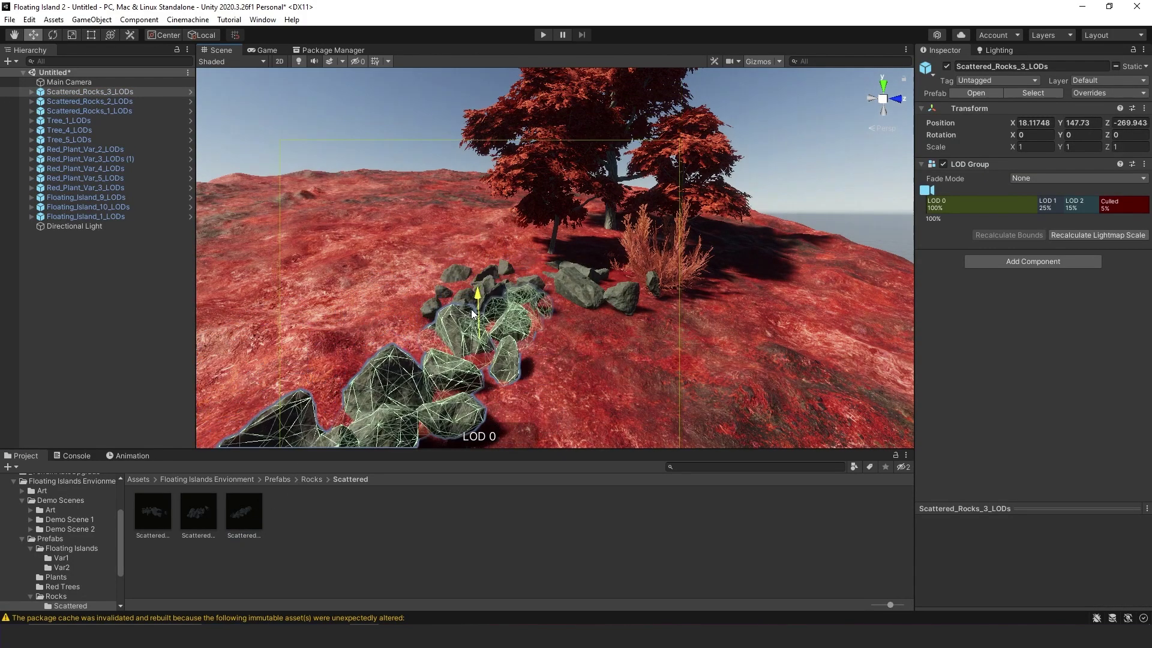
Step: Place the Rock_3_LODs and Rock_5_LODs prefabs from Rocks/Single near the scattered rocks
{"action": "left_click", "coordinate": [312, 478]}
{"action": "double_click", "coordinate": [201, 514]}
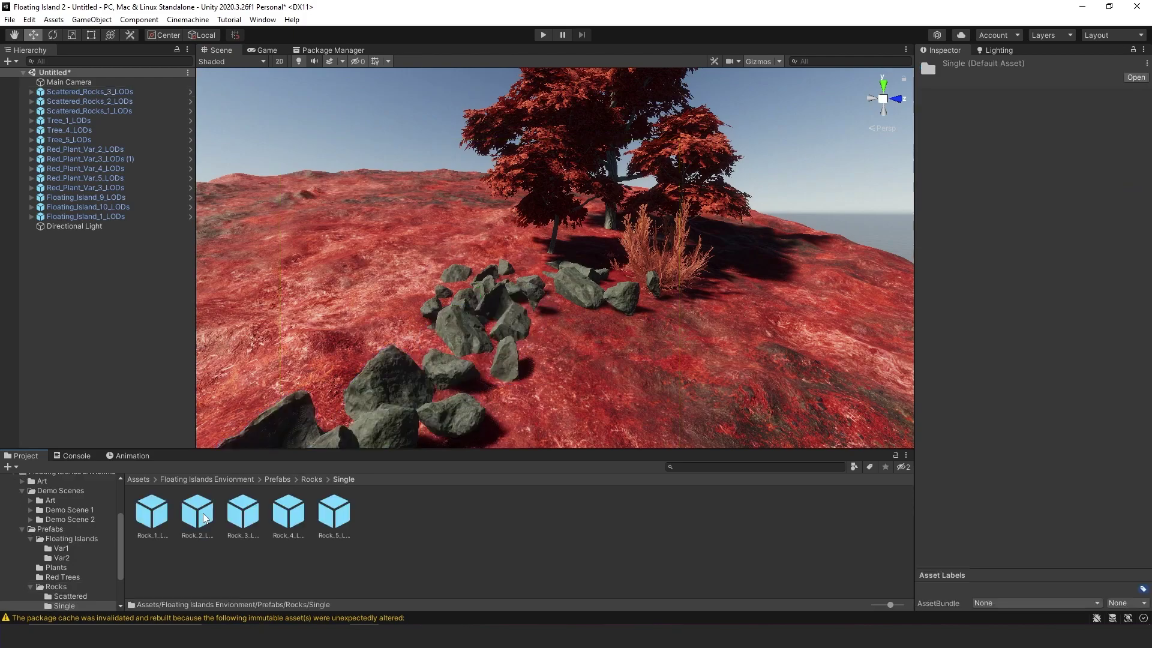
{"action": "left_click_drag", "start_coordinate": [393, 335], "coordinate": [393, 336]}
{"action": "left_click_drag", "start_coordinate": [335, 511], "coordinate": [581, 340]}
{"action": "right_click_drag", "start_coordinate": [505, 349], "coordinate": [479, 356]}
{"action": "left_click_drag", "start_coordinate": [479, 356], "coordinate": [722, 343], "text": "alt"}
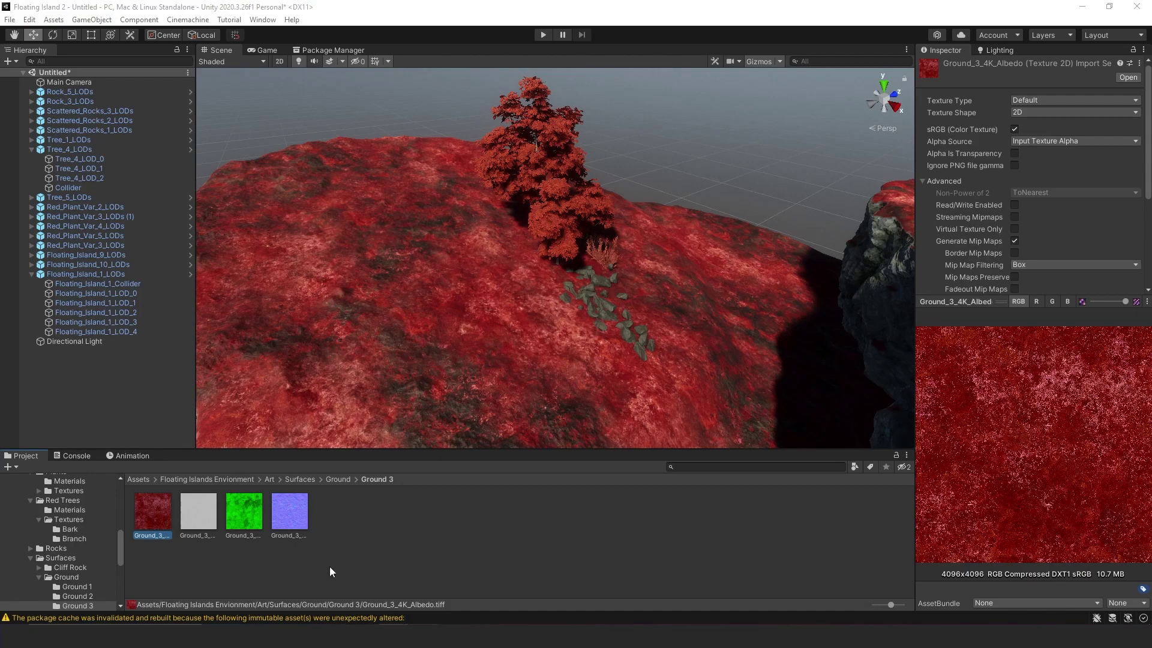
Step: Open the Ground_3_4K_Albedo texture in Photoshop and apply Hue/Saturation to turn it green with slightly reduced lightness
{"action": "right_click", "coordinate": [155, 505]}
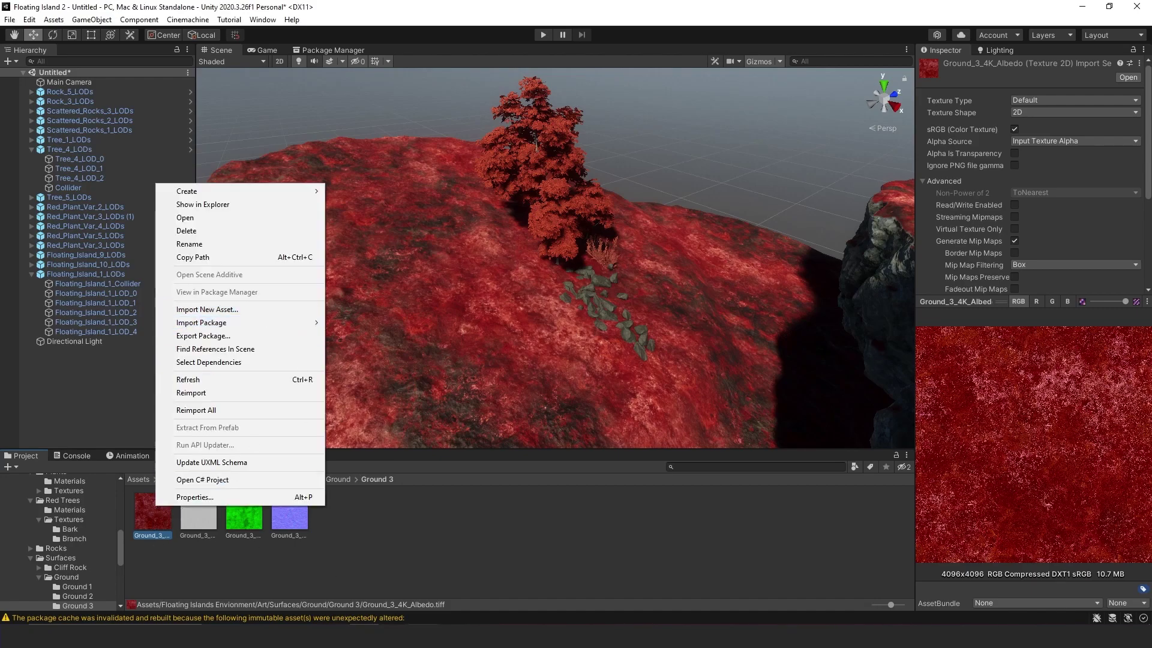
{"action": "left_click", "coordinate": [185, 217]}
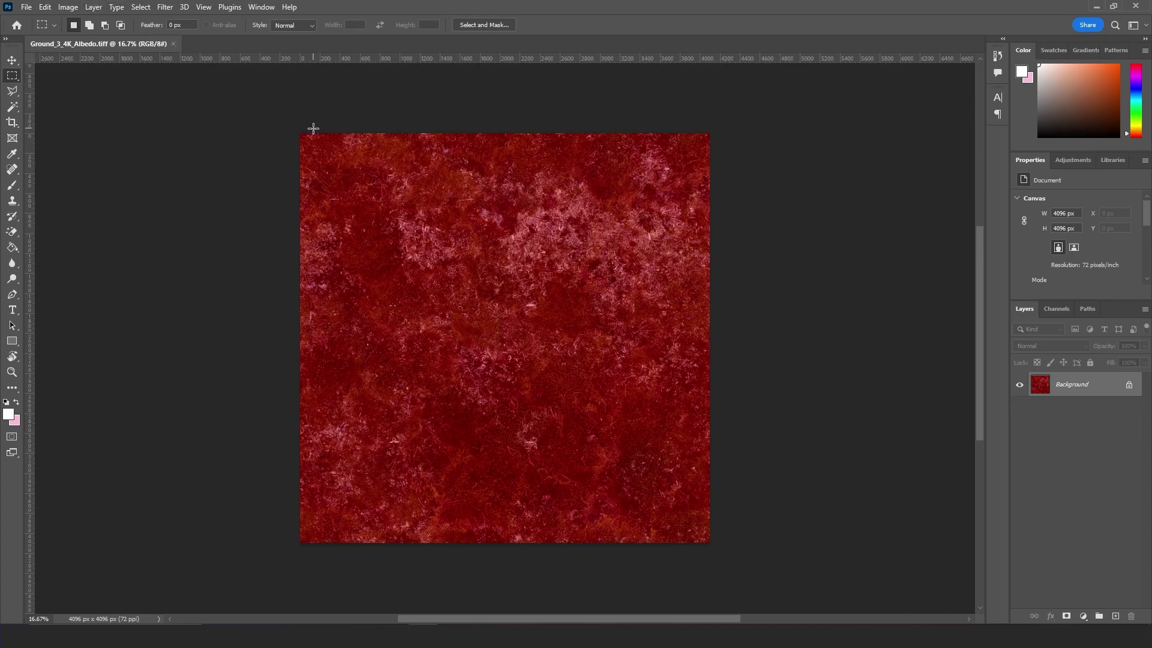
{"action": "left_click", "coordinate": [68, 7]}
{"action": "mouse_move", "coordinate": [155, 40]}
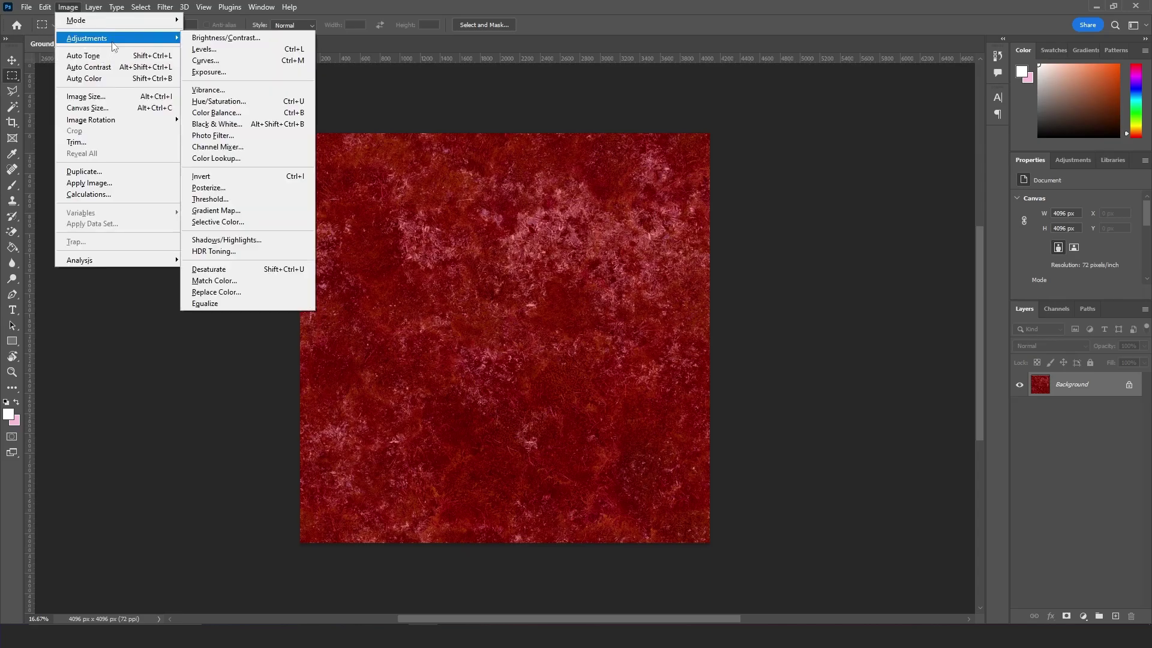
{"action": "left_click", "coordinate": [247, 101]}
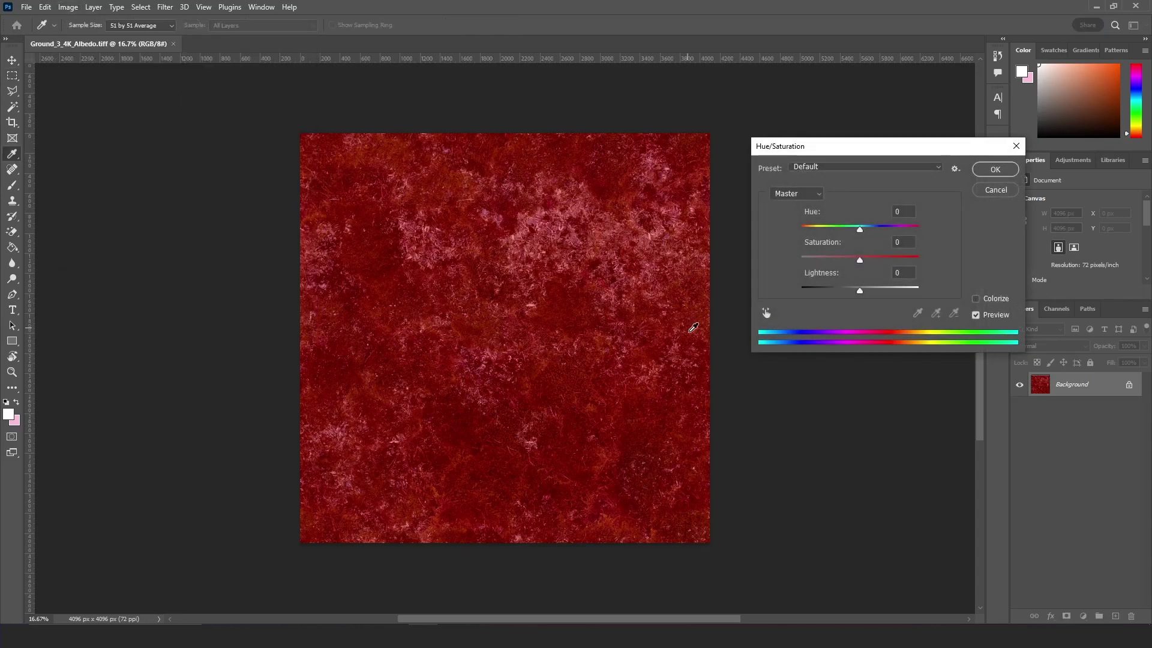
{"action": "left_click_drag", "start_coordinate": [859, 229], "coordinate": [895, 236]}
{"action": "left_click_drag", "start_coordinate": [859, 290], "coordinate": [854, 289]}
{"action": "left_click", "coordinate": [987, 172]}
{"action": "key", "text": "m"}
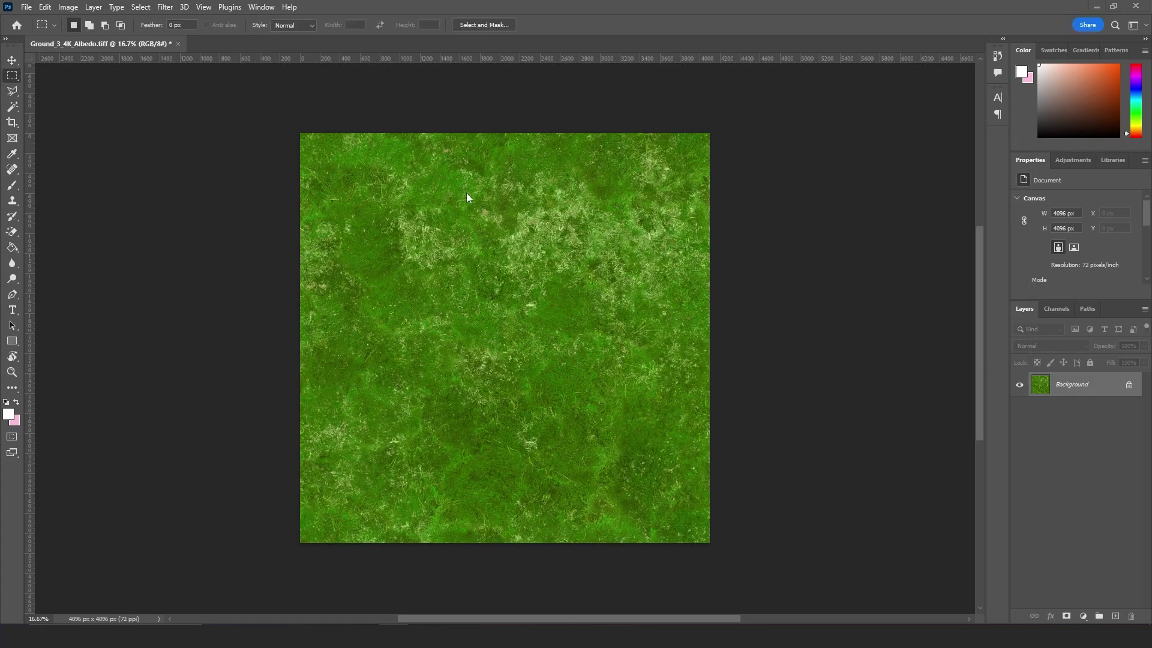
Step: Apply Brightness/Contrast to the green ground texture with strongly raised contrast and slightly lowered brightness, and save it as a green texture
{"action": "left_click", "coordinate": [67, 6]}
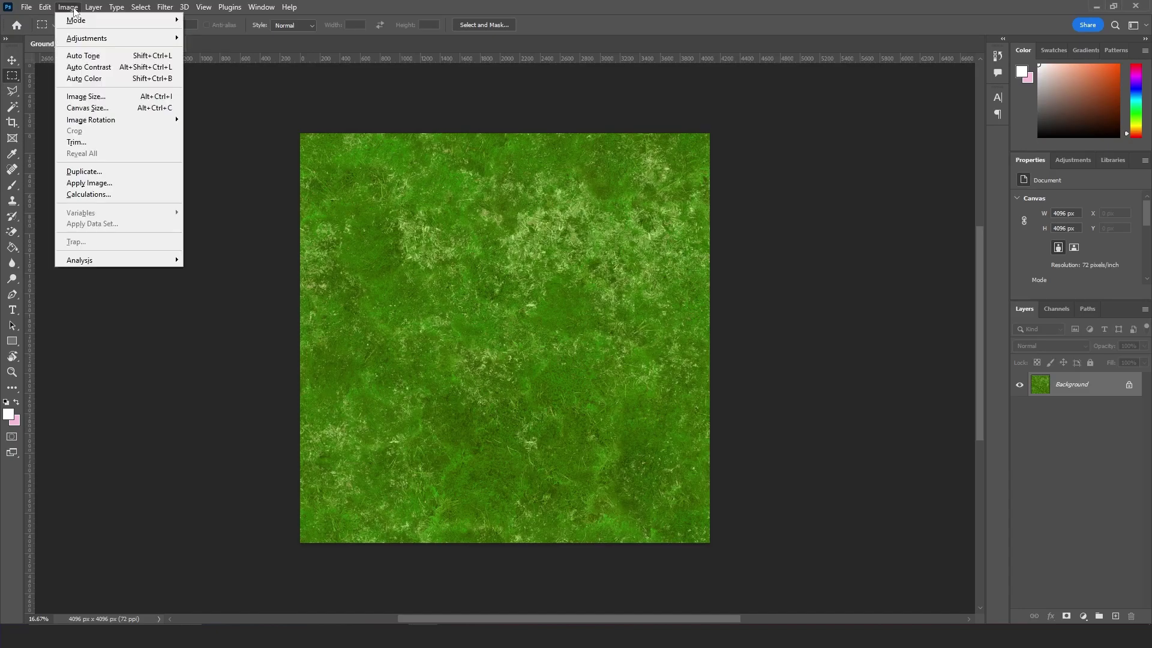
{"action": "mouse_move", "coordinate": [140, 41]}
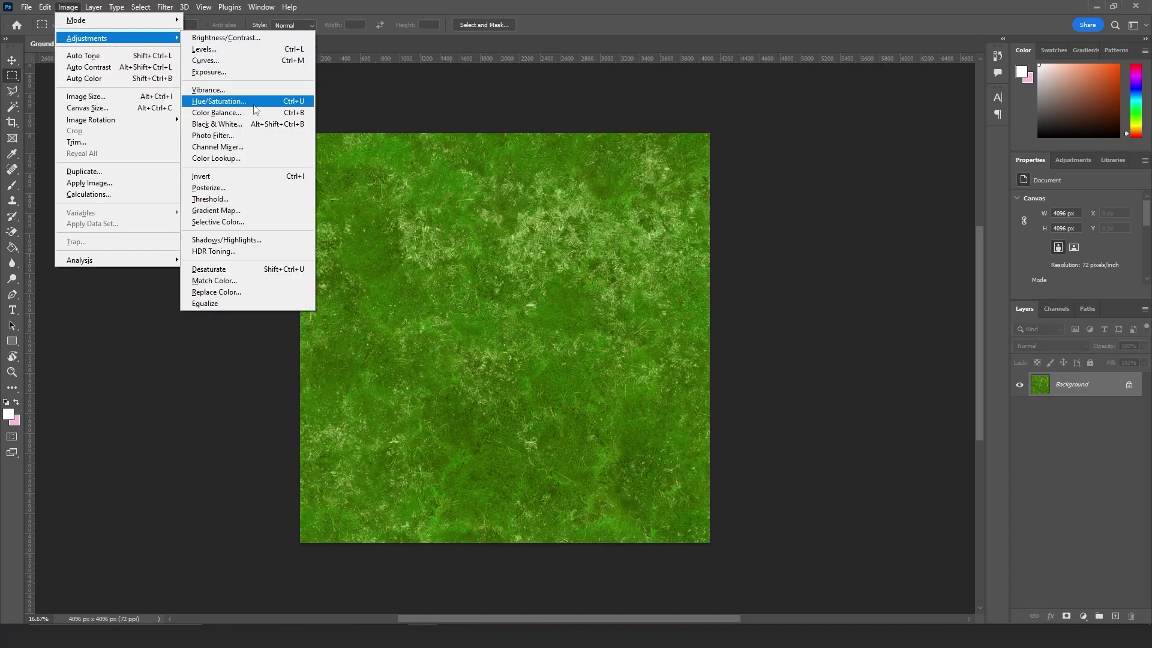
{"action": "left_click", "coordinate": [226, 38]}
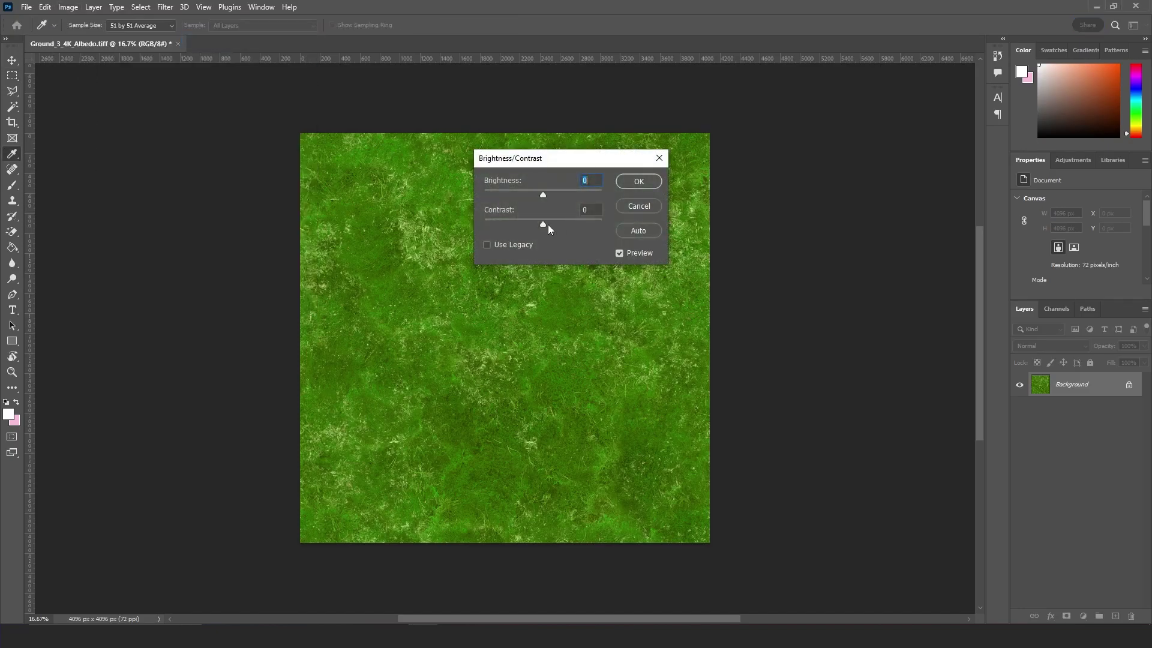
{"action": "left_click_drag", "start_coordinate": [543, 223], "coordinate": [591, 229]}
{"action": "left_click_drag", "start_coordinate": [541, 192], "coordinate": [534, 189]}
{"action": "left_click", "coordinate": [629, 183]}
{"action": "key", "text": "m"}
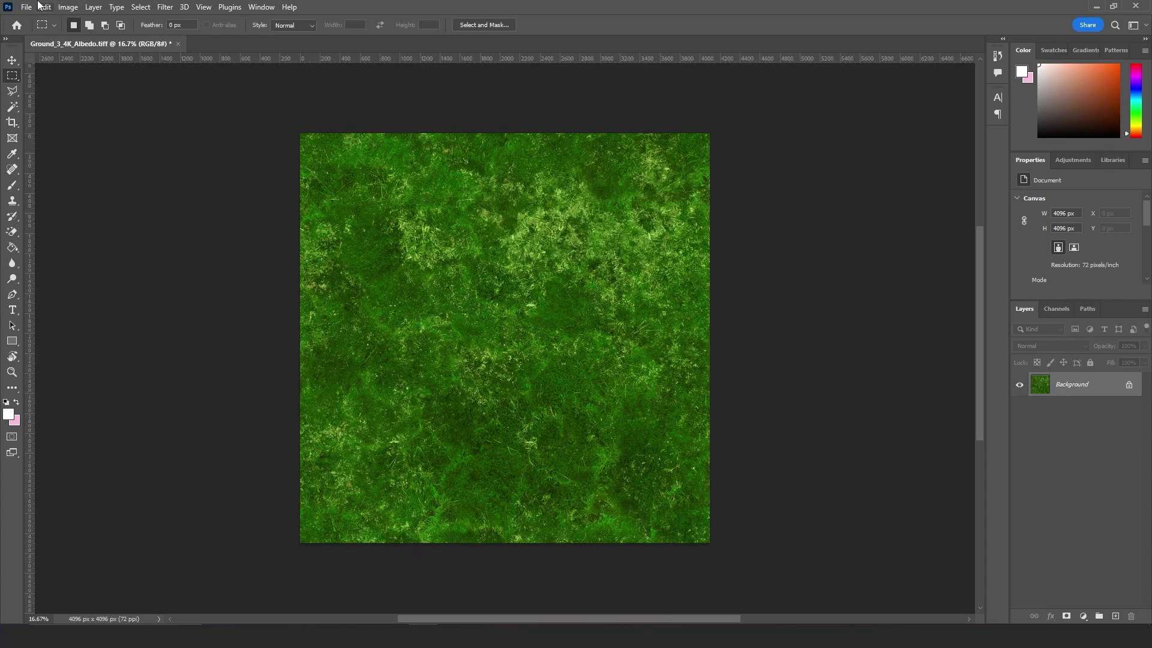
{"action": "left_click", "coordinate": [27, 7]}
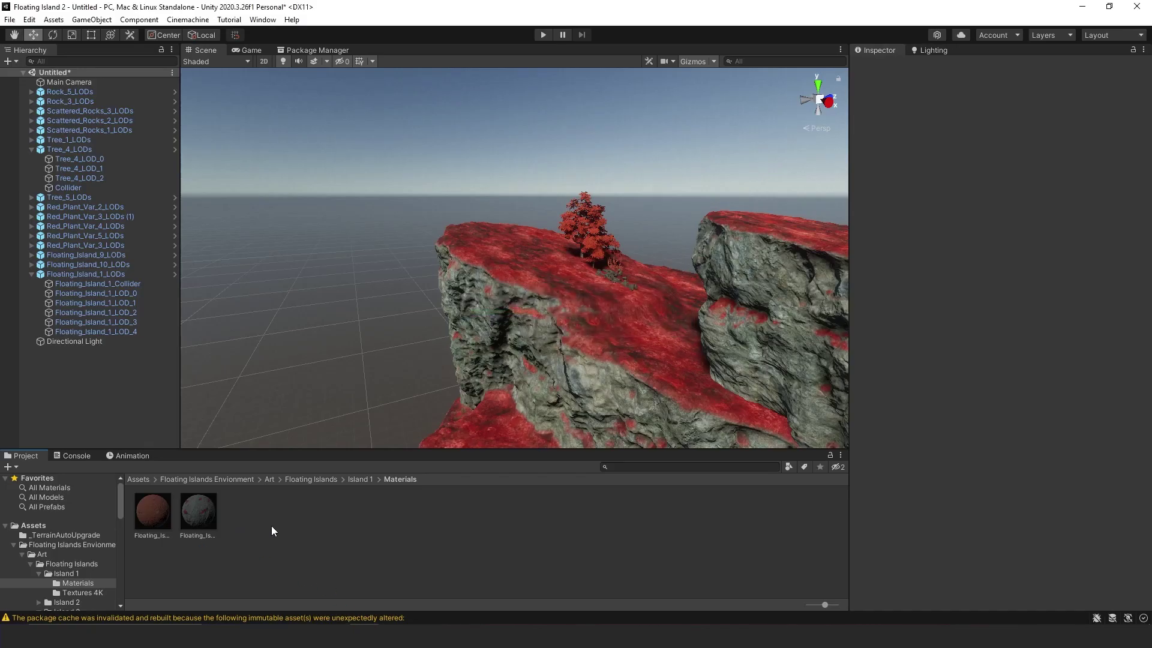
Step: In Unity, duplicate the Floating_Island_1 material in Island 1's Materials folder and rename the copy Green_Floating_Island_1 1
{"action": "left_click", "coordinate": [82, 592]}
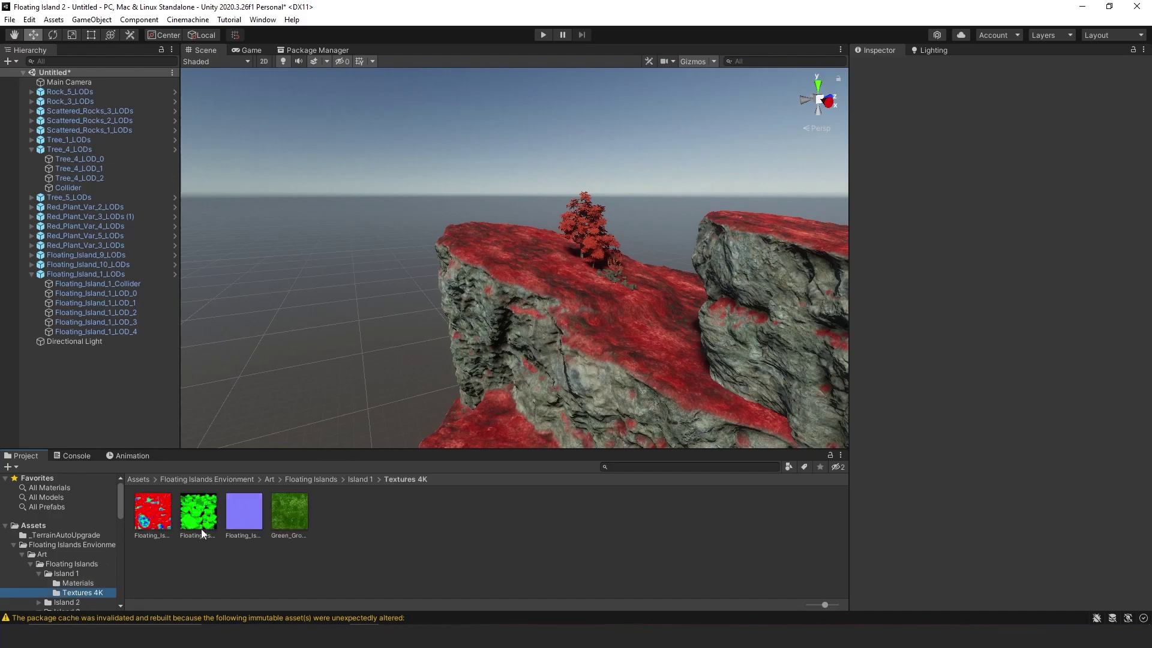
{"action": "left_click", "coordinate": [78, 583]}
{"action": "left_click", "coordinate": [199, 519]}
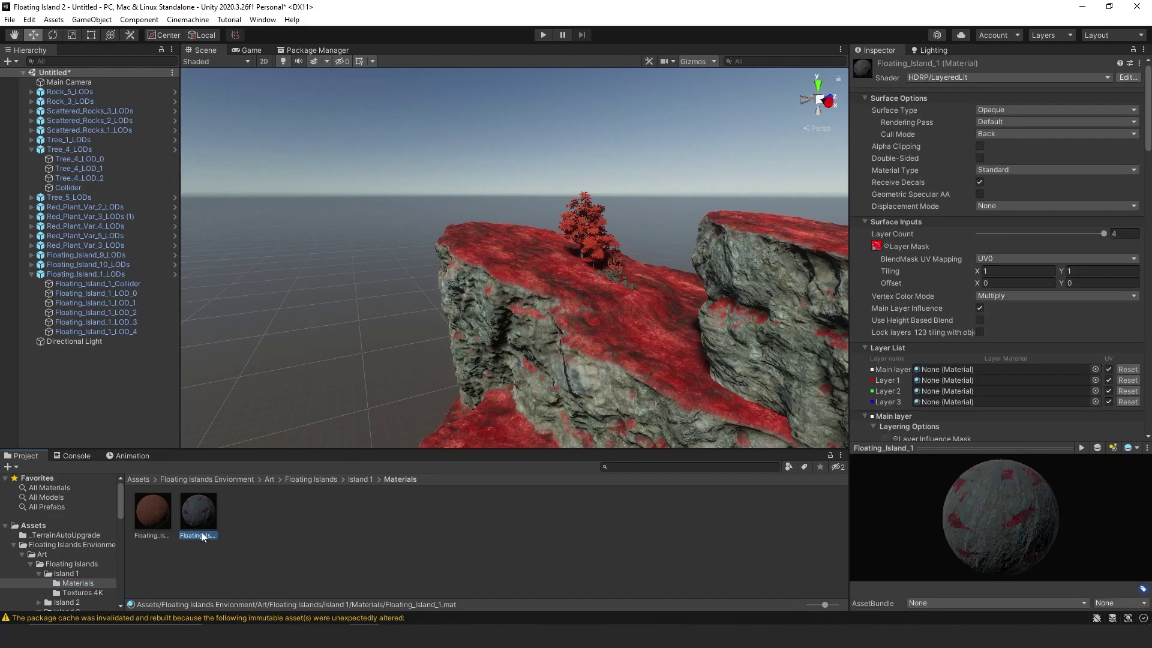
{"action": "key", "text": "ctrl+d"}
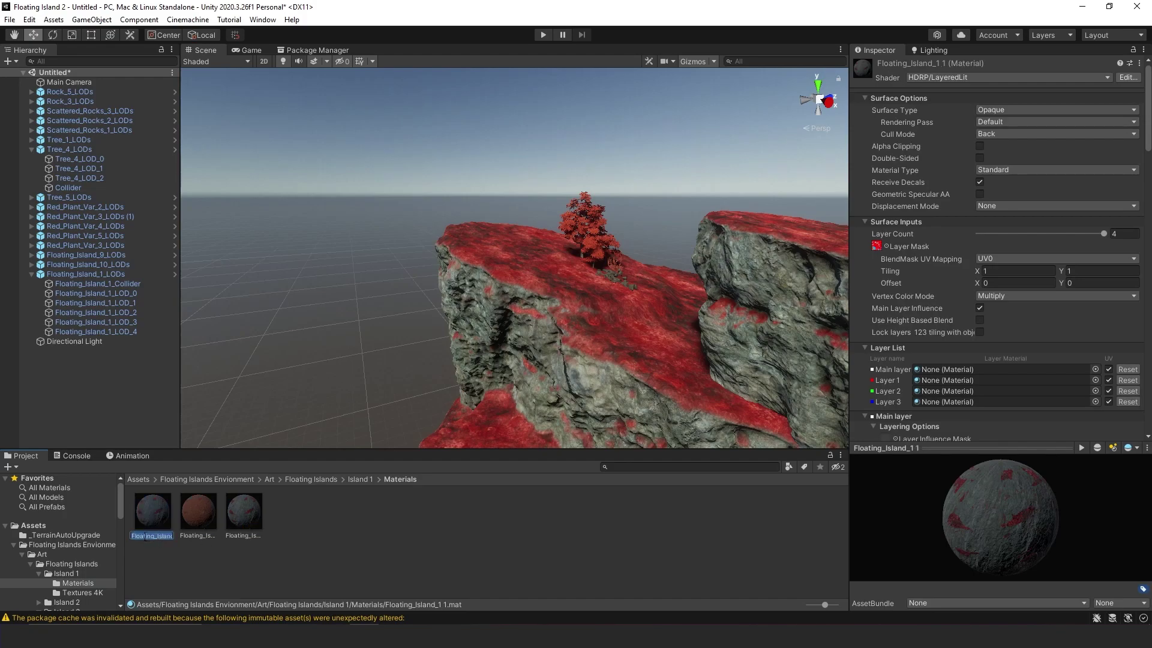
{"action": "left_click", "coordinate": [146, 537]}
{"action": "type", "text": "Green_Floa..."}
{"action": "key", "text": "Return"}
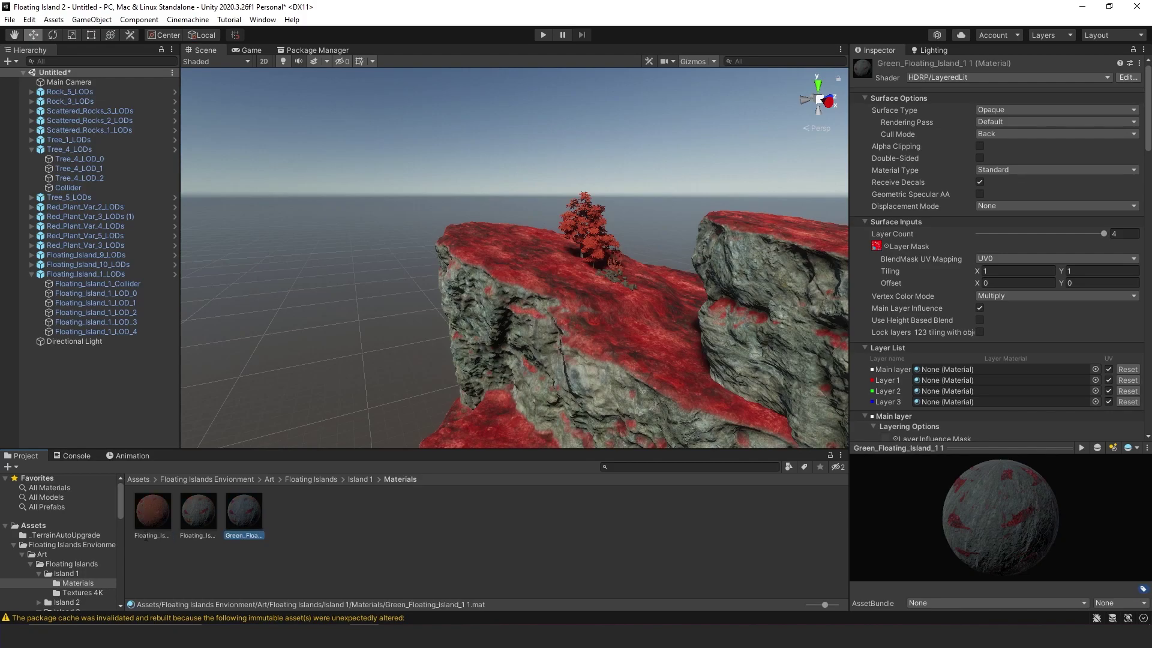
Step: Assign the green ground texture from Island 1's Textures 4K folder to the Layer 3 Base Map of the green island material
{"action": "left_click", "coordinate": [364, 519]}
{"action": "left_click", "coordinate": [258, 513]}
{"action": "scroll", "coordinate": [891, 340], "scroll_direction": "down", "scroll_amount": 15}
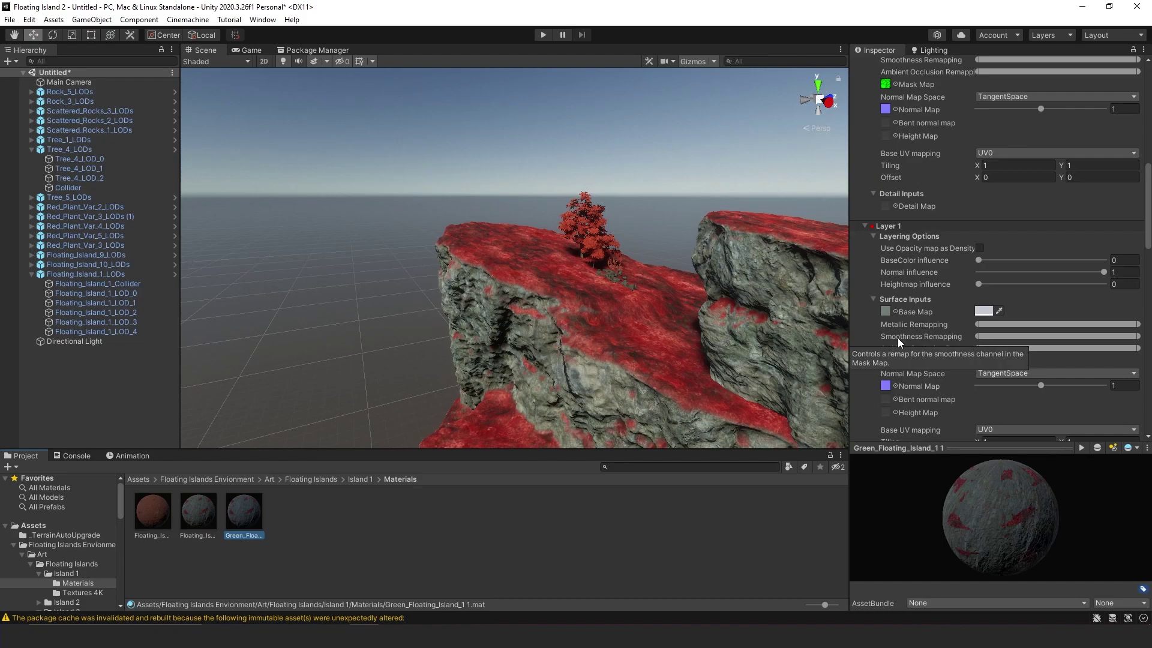
{"action": "scroll", "coordinate": [898, 337], "scroll_direction": "down", "scroll_amount": 15}
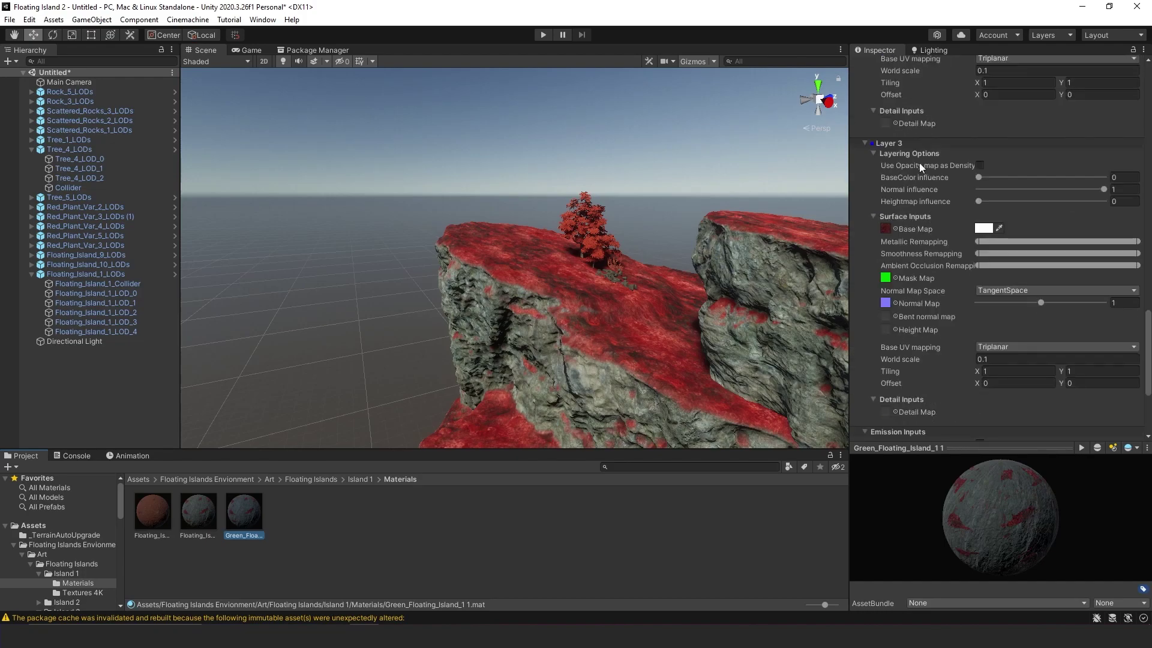
{"action": "scroll", "coordinate": [917, 202], "scroll_direction": "up", "scroll_amount": 9}
{"action": "scroll", "coordinate": [917, 202], "scroll_direction": "down", "scroll_amount": 9}
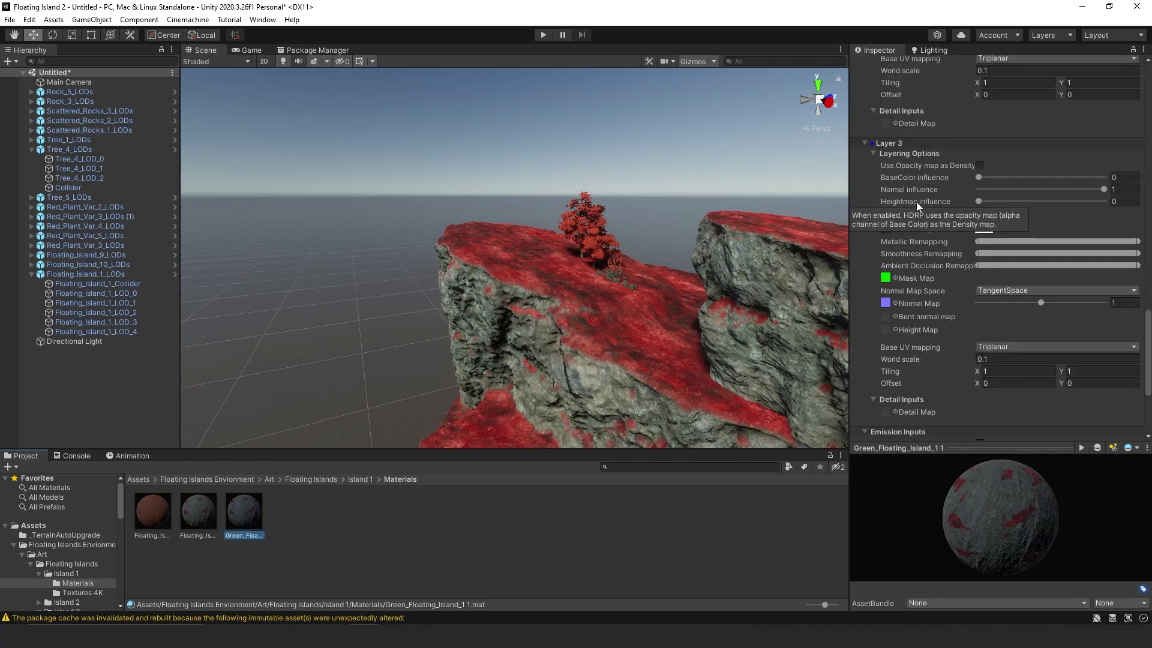
{"action": "left_click", "coordinate": [95, 592]}
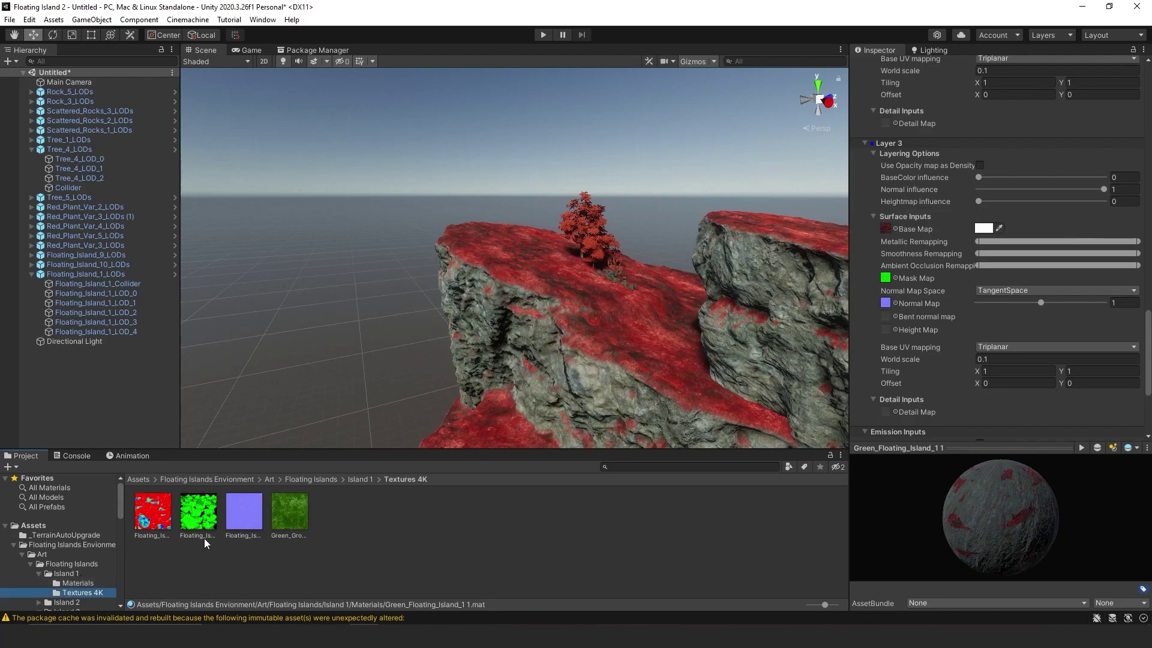
{"action": "scroll", "coordinate": [1012, 286], "scroll_direction": "down", "scroll_amount": 5}
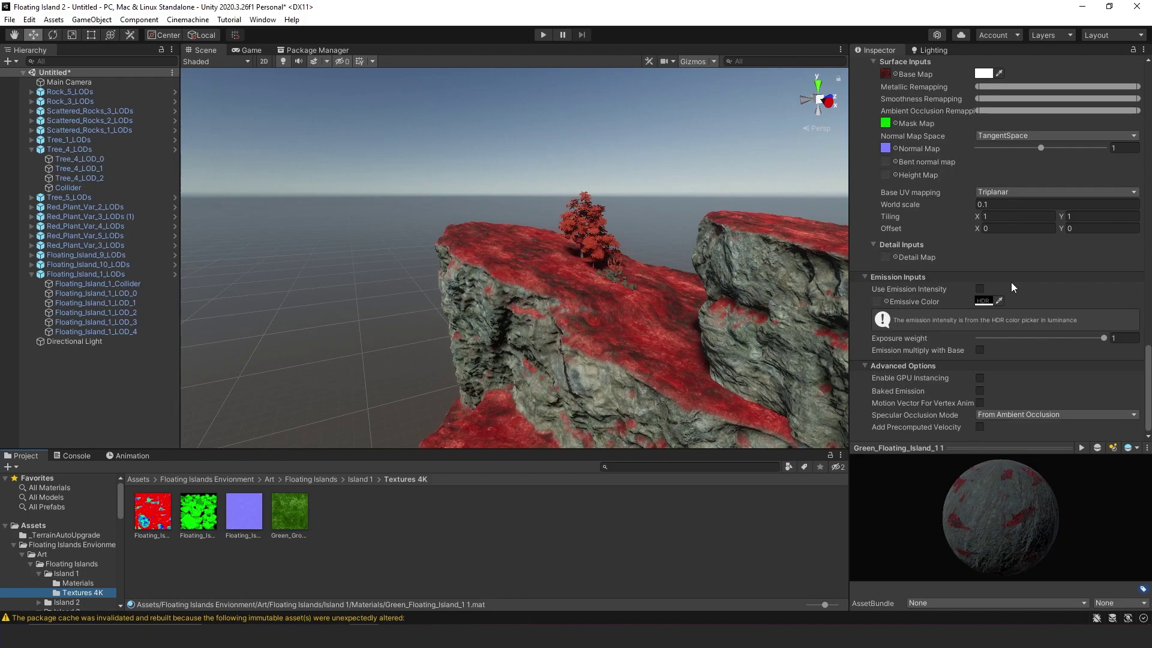
{"action": "left_click_drag", "start_coordinate": [289, 515], "coordinate": [887, 77]}
Step: Assign the same green ground texture to the Layer 2 Base Map of the green island material
{"action": "scroll", "coordinate": [1030, 100], "scroll_direction": "up", "scroll_amount": 7}
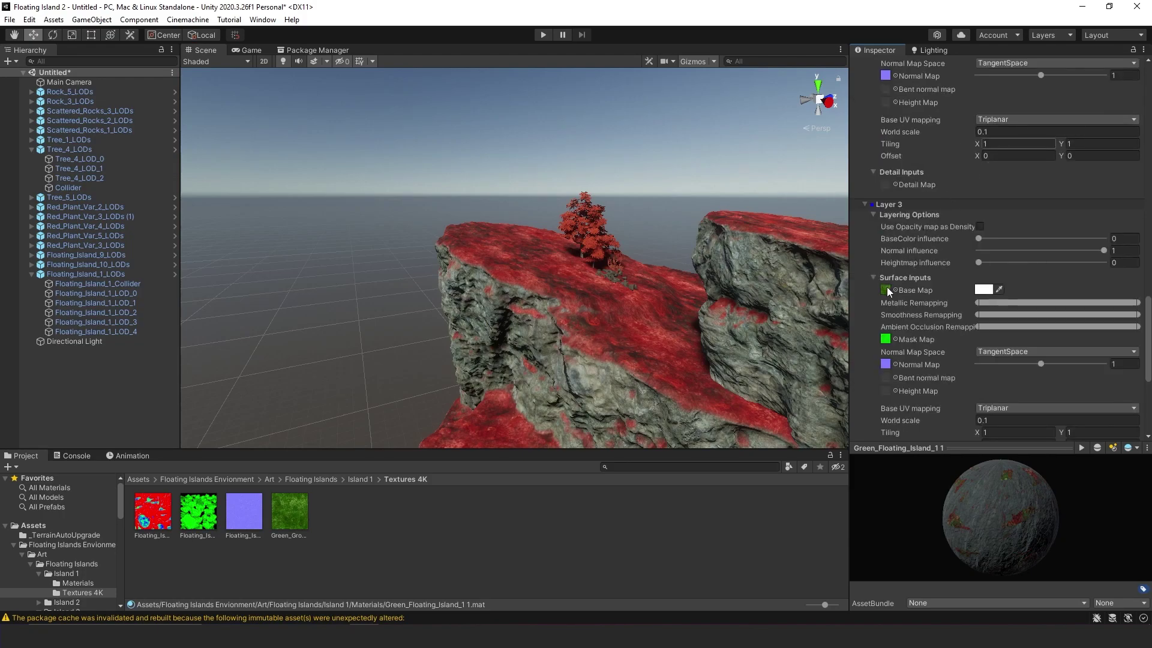
{"action": "scroll", "coordinate": [895, 264], "scroll_direction": "up", "scroll_amount": 3}
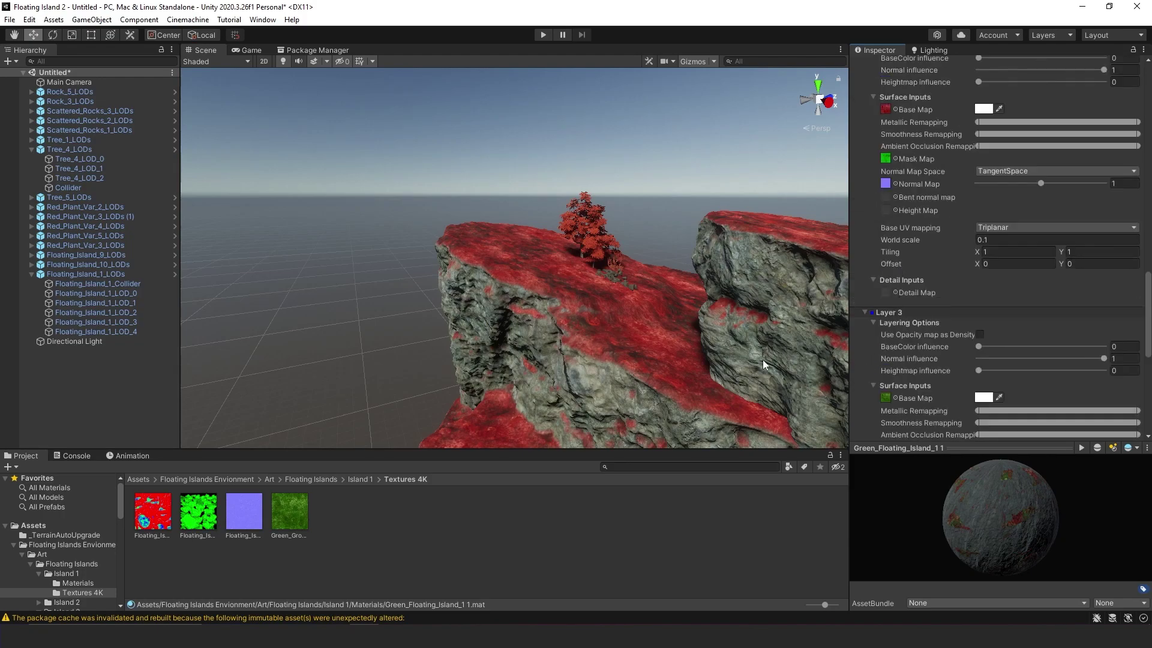
{"action": "left_click_drag", "start_coordinate": [290, 511], "coordinate": [888, 112]}
{"action": "scroll", "coordinate": [930, 156], "scroll_direction": "up", "scroll_amount": 3}
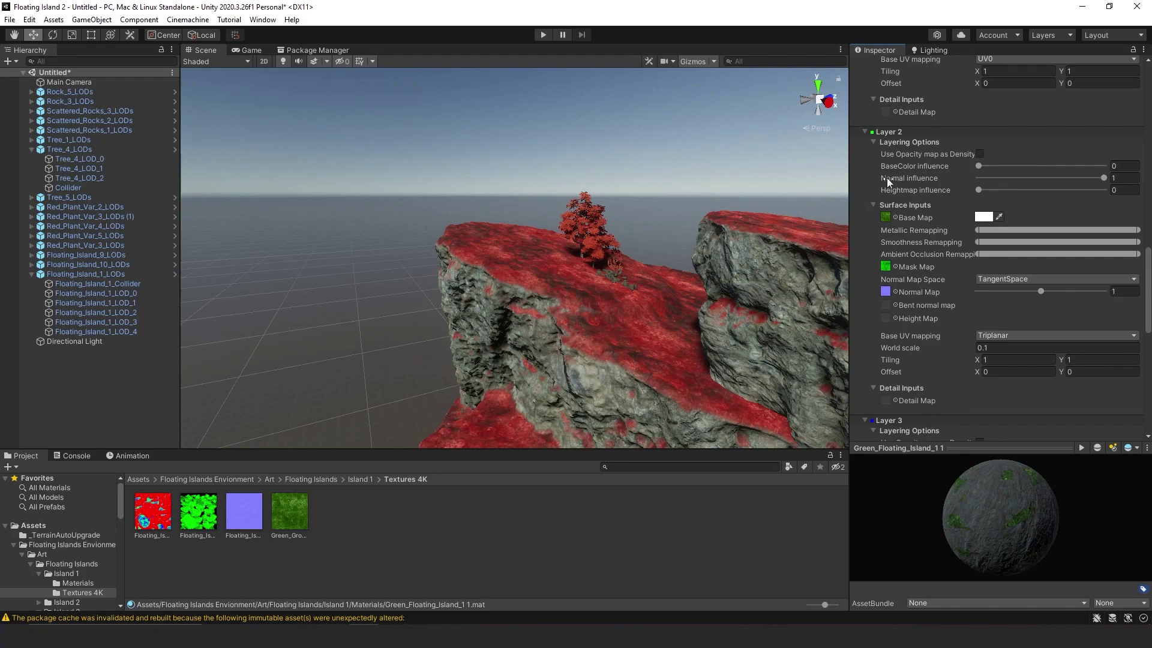
{"action": "scroll", "coordinate": [887, 180], "scroll_direction": "up", "scroll_amount": 3}
Step: Apply the green island material from the Materials folder to the floating island in the scene
{"action": "left_click", "coordinate": [81, 583]}
{"action": "left_click_drag", "start_coordinate": [243, 518], "coordinate": [528, 331]}
{"action": "key", "text": "w"}
{"action": "right_click_drag", "start_coordinate": [528, 331], "coordinate": [541, 189]}
Step: Select the Tree_4_LOD_1 mesh in the scene and locate its Branch material's Base Map texture in the project
{"action": "left_click", "coordinate": [540, 181]}
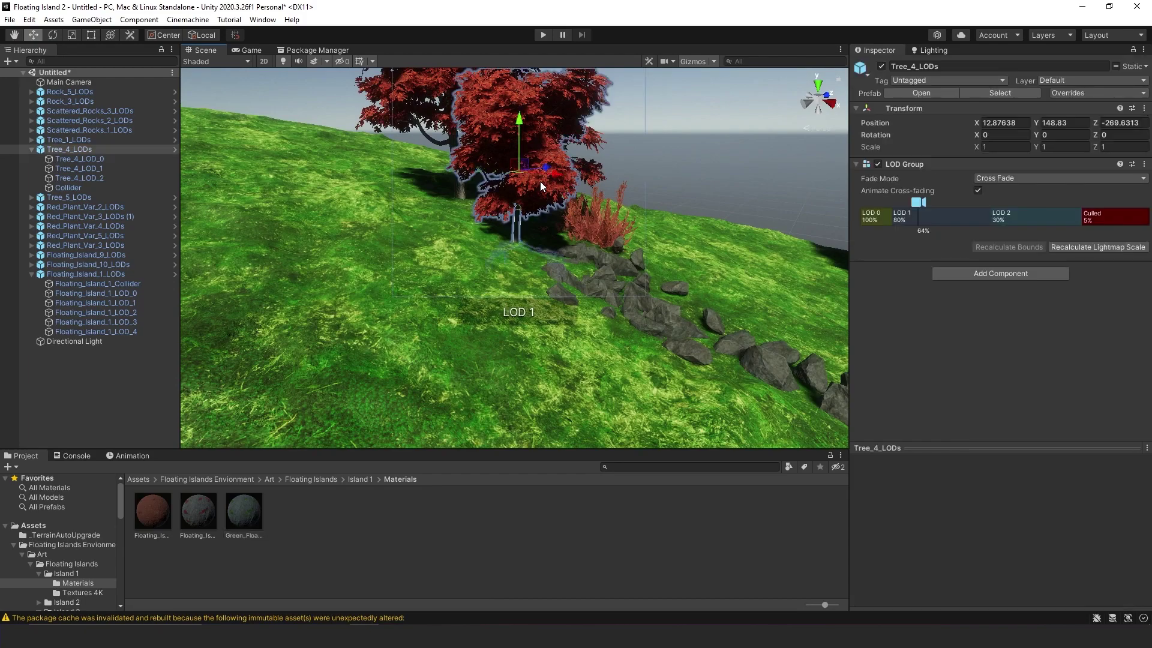
{"action": "left_click", "coordinate": [539, 181]}
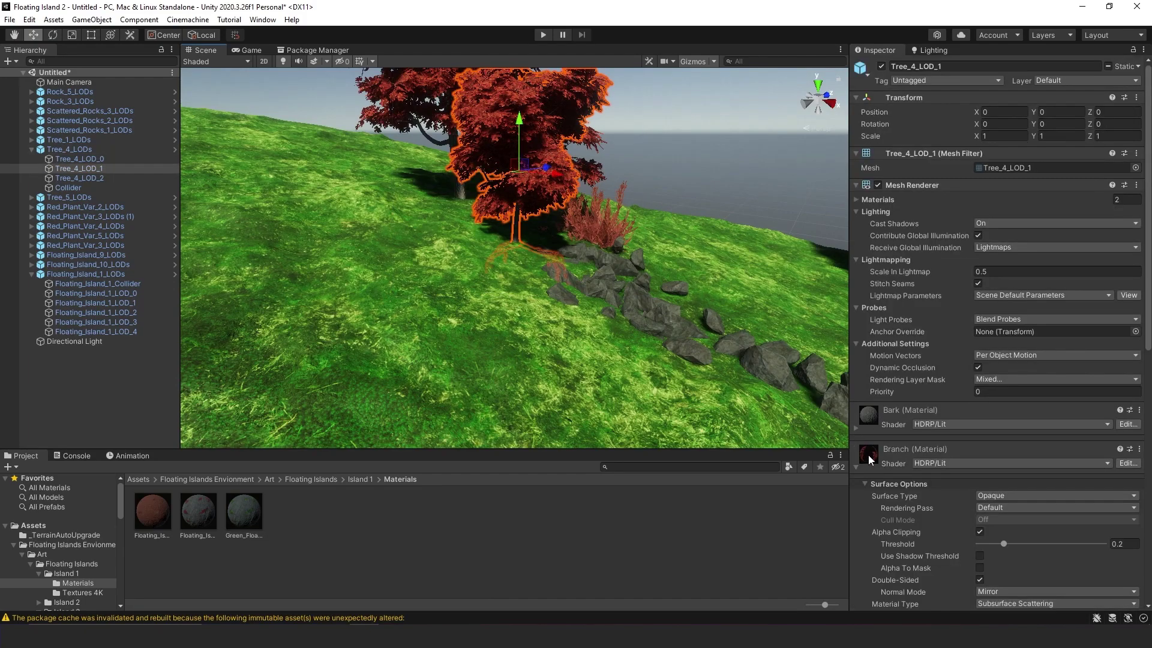
{"action": "scroll", "coordinate": [868, 455], "scroll_direction": "down", "scroll_amount": 10}
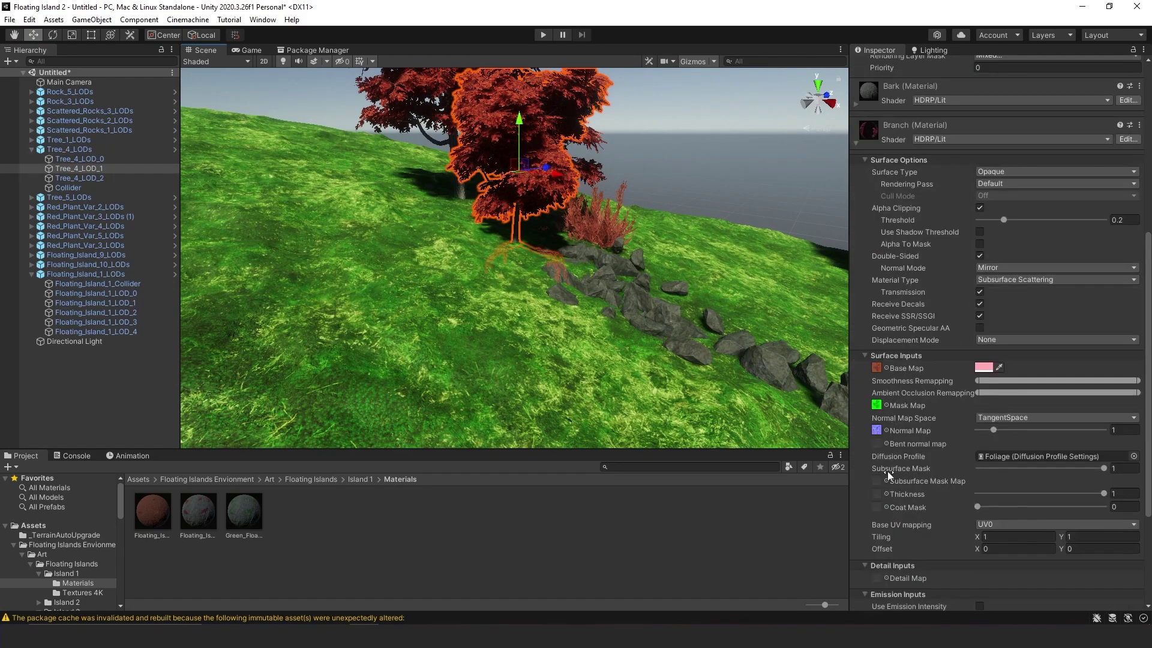
{"action": "scroll", "coordinate": [876, 364], "scroll_direction": "down", "scroll_amount": 5}
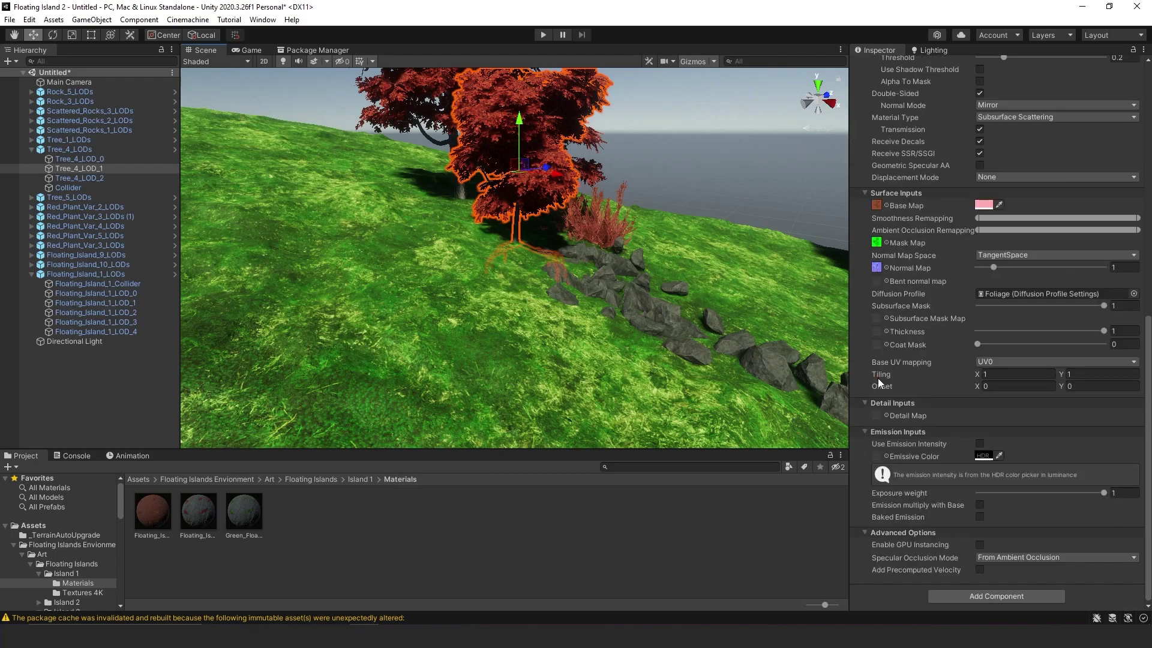
{"action": "left_click", "coordinate": [876, 205]}
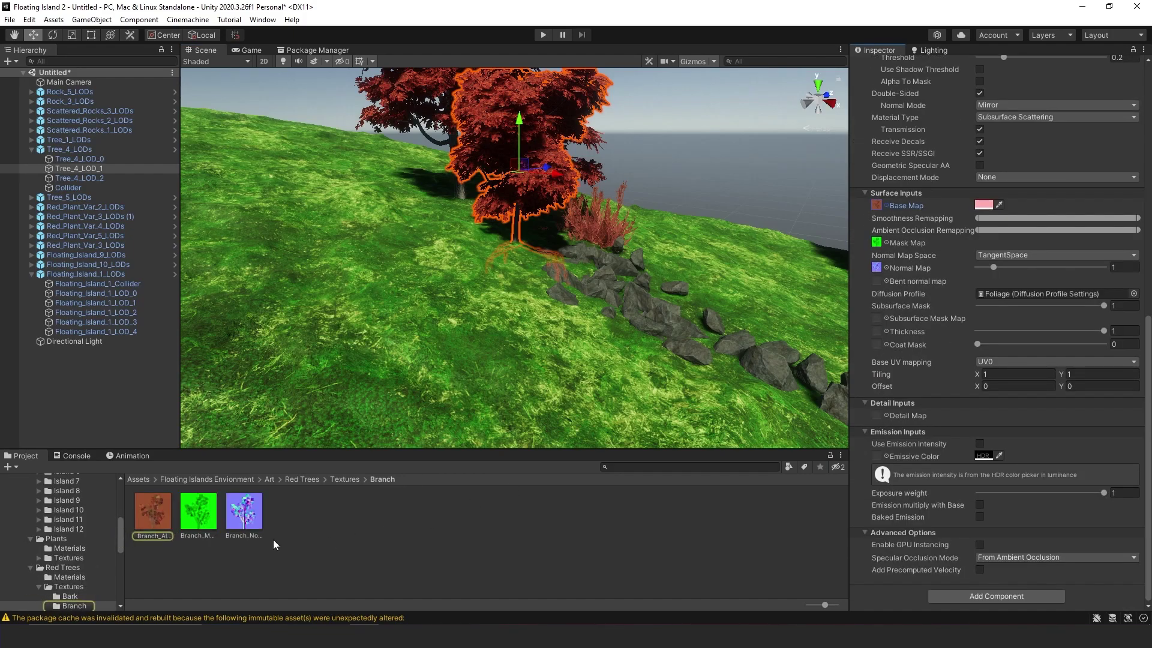
Step: Show the Branch_Albedo texture in its Explorer folder and open the PNG file in Photoshop
{"action": "left_click", "coordinate": [156, 516]}
{"action": "right_click", "coordinate": [156, 516]}
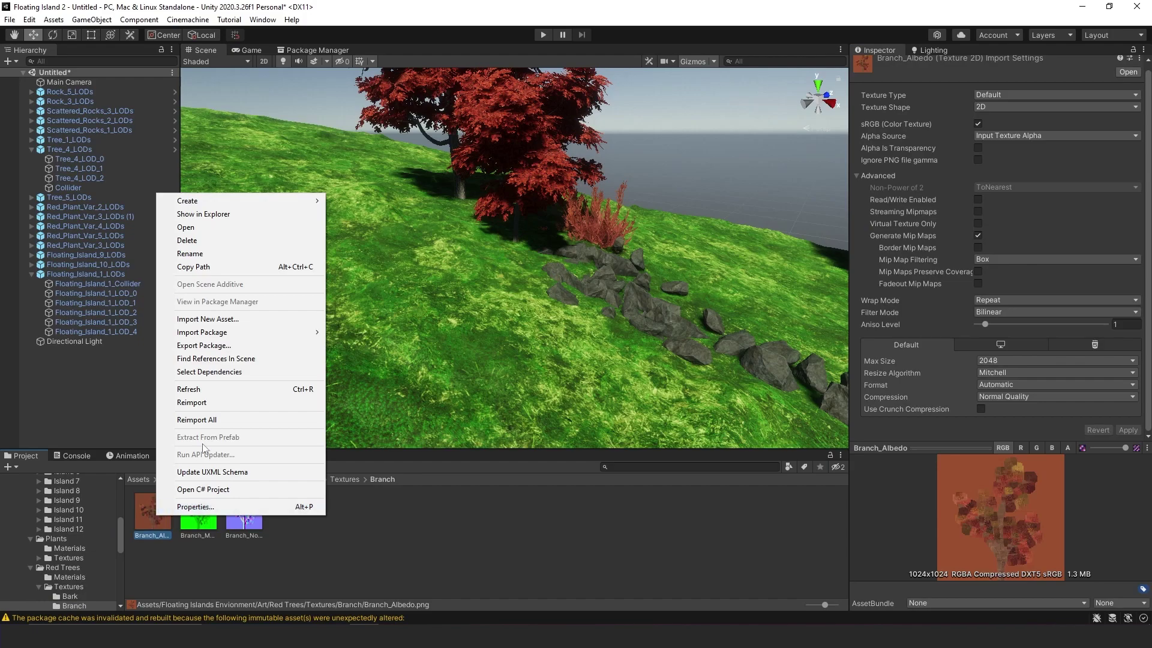
{"action": "left_click", "coordinate": [262, 217]}
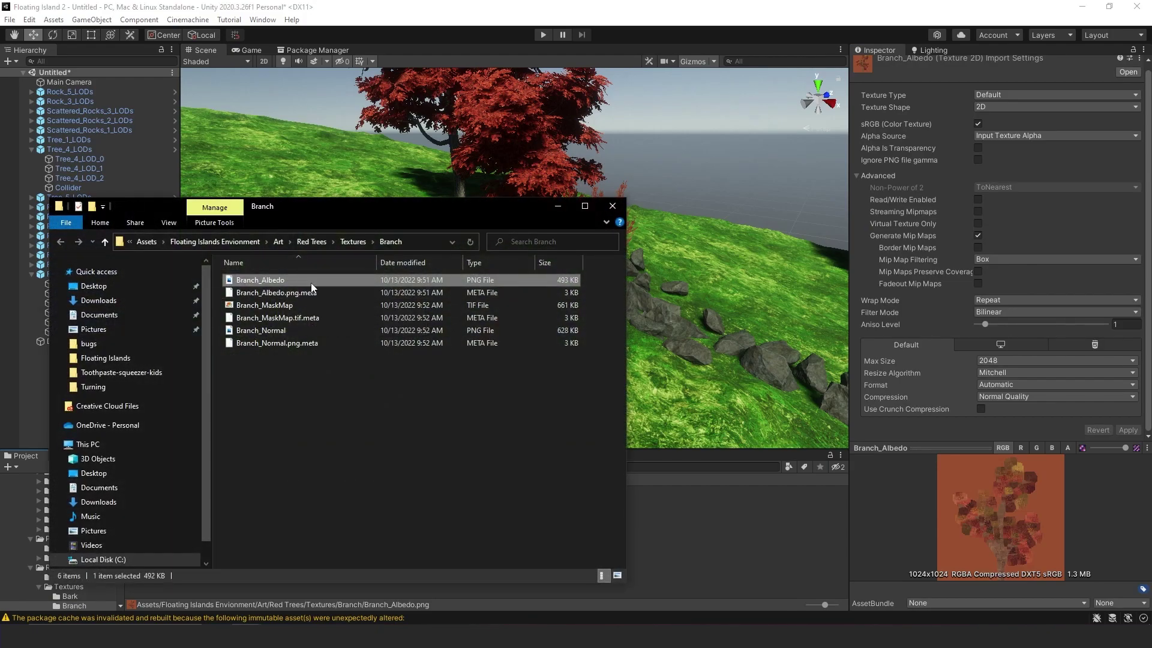
{"action": "right_click", "coordinate": [311, 287]}
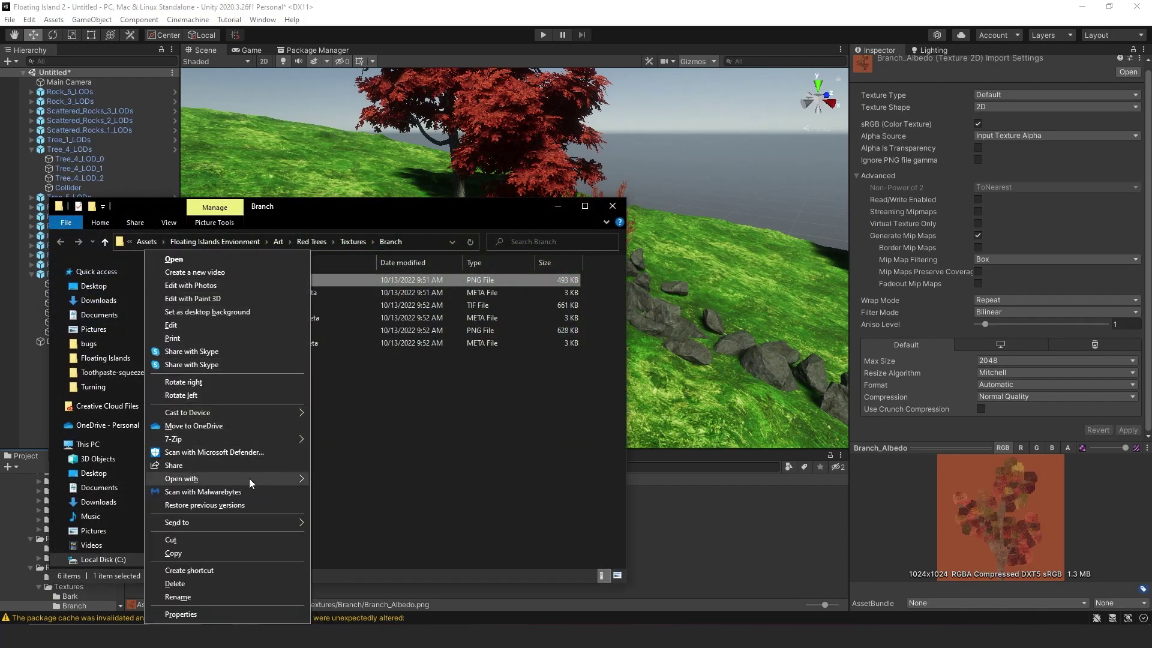
{"action": "mouse_move", "coordinate": [250, 477]}
{"action": "left_click", "coordinate": [345, 480]}
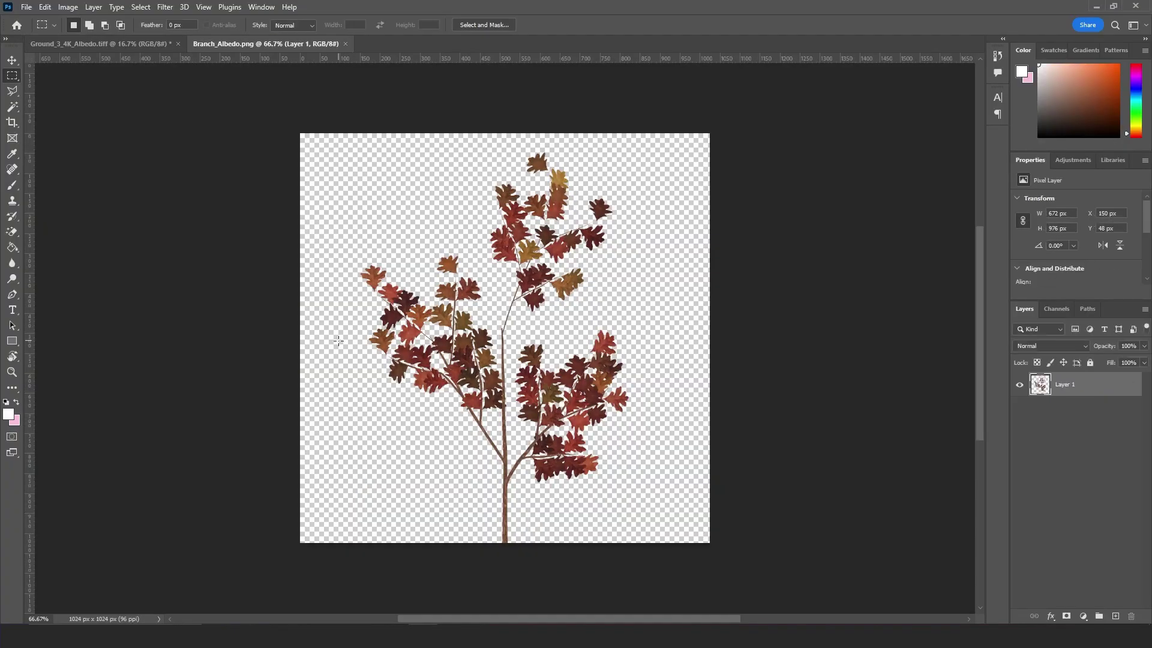
Step: Apply Hue/Saturation to the branch texture, shifting the hue so the red leaves turn green
{"action": "left_click", "coordinate": [68, 7]}
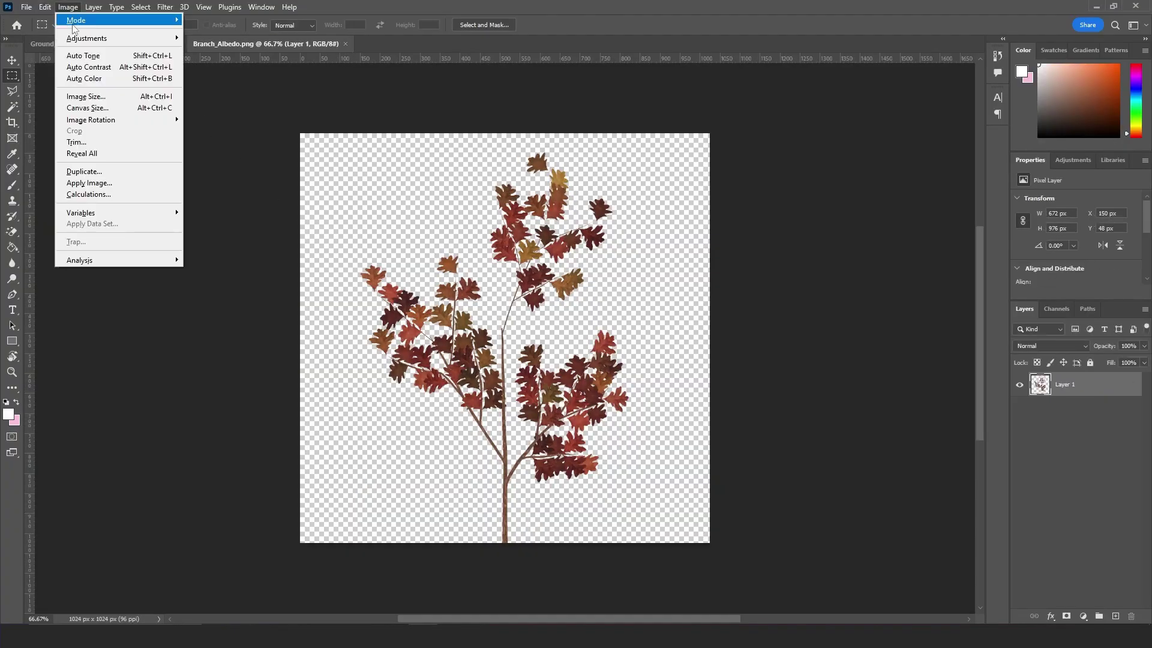
{"action": "mouse_move", "coordinate": [83, 41]}
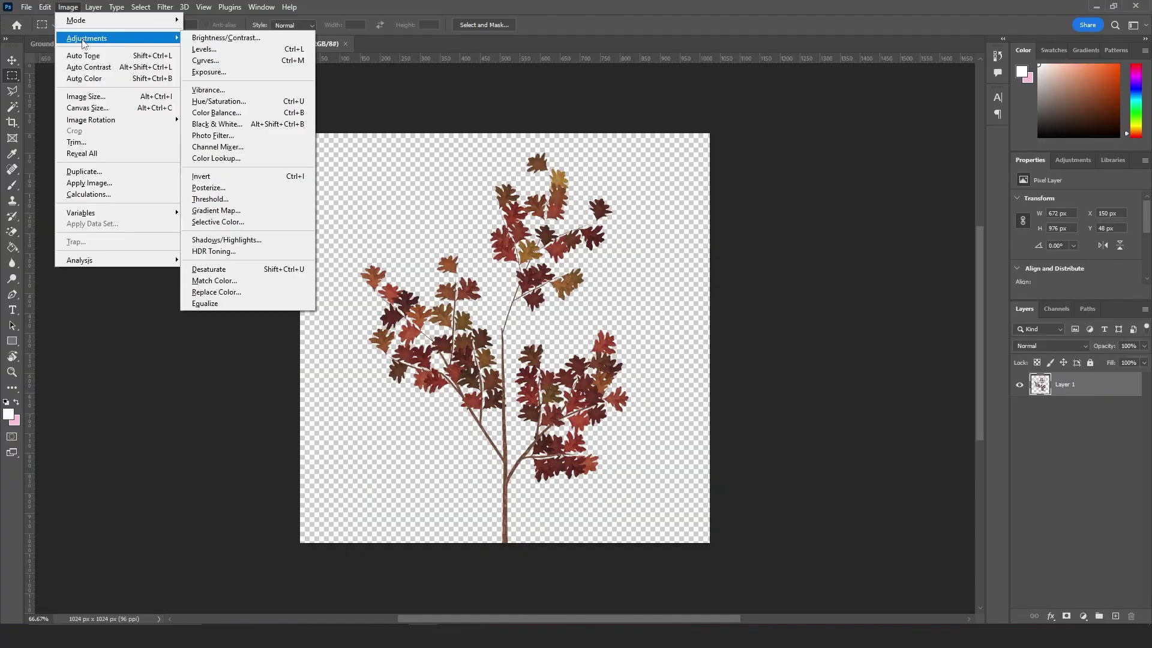
{"action": "left_click", "coordinate": [231, 102]}
{"action": "left_click_drag", "start_coordinate": [860, 228], "coordinate": [897, 233]}
{"action": "left_click", "coordinate": [984, 172]}
{"action": "key", "text": "m"}
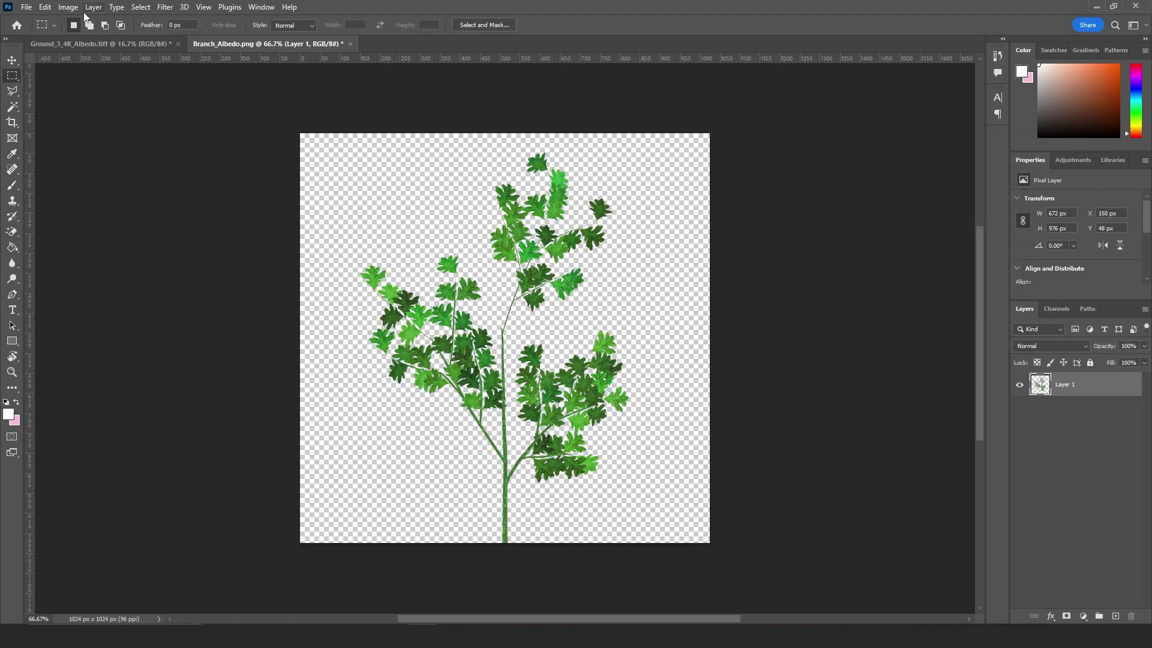
Step: Apply Brightness/Contrast to the branch texture with brightness -18 and contrast 55, and save a green copy in the Branch folder
{"action": "left_click", "coordinate": [70, 9]}
{"action": "mouse_move", "coordinate": [86, 39]}
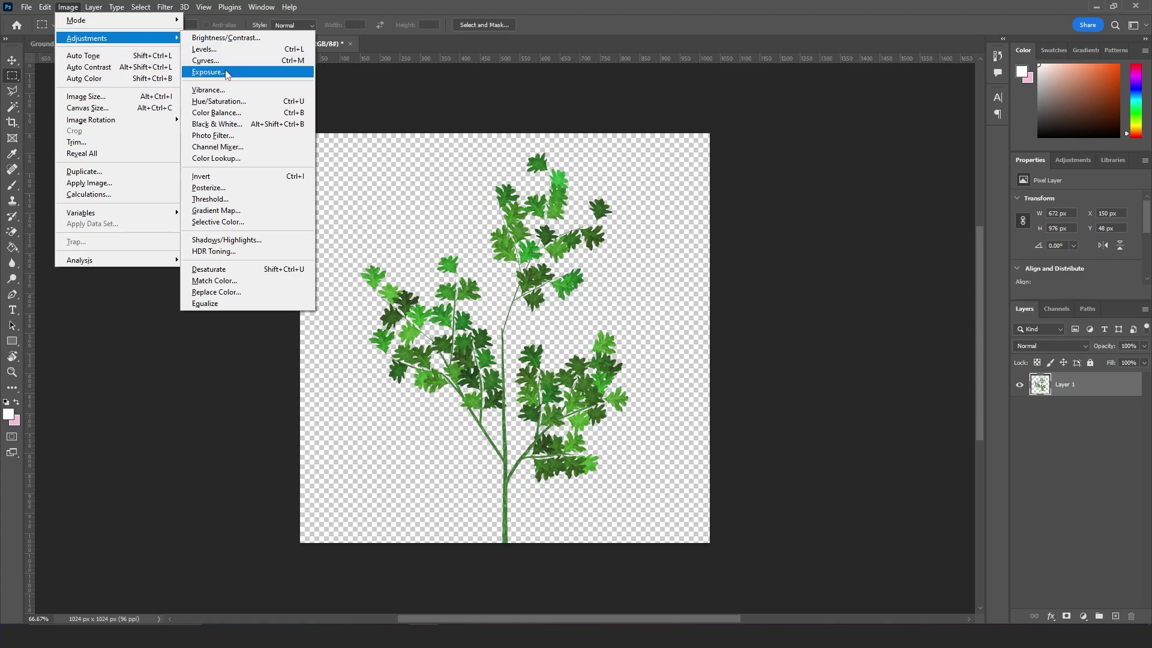
{"action": "left_click", "coordinate": [226, 37]}
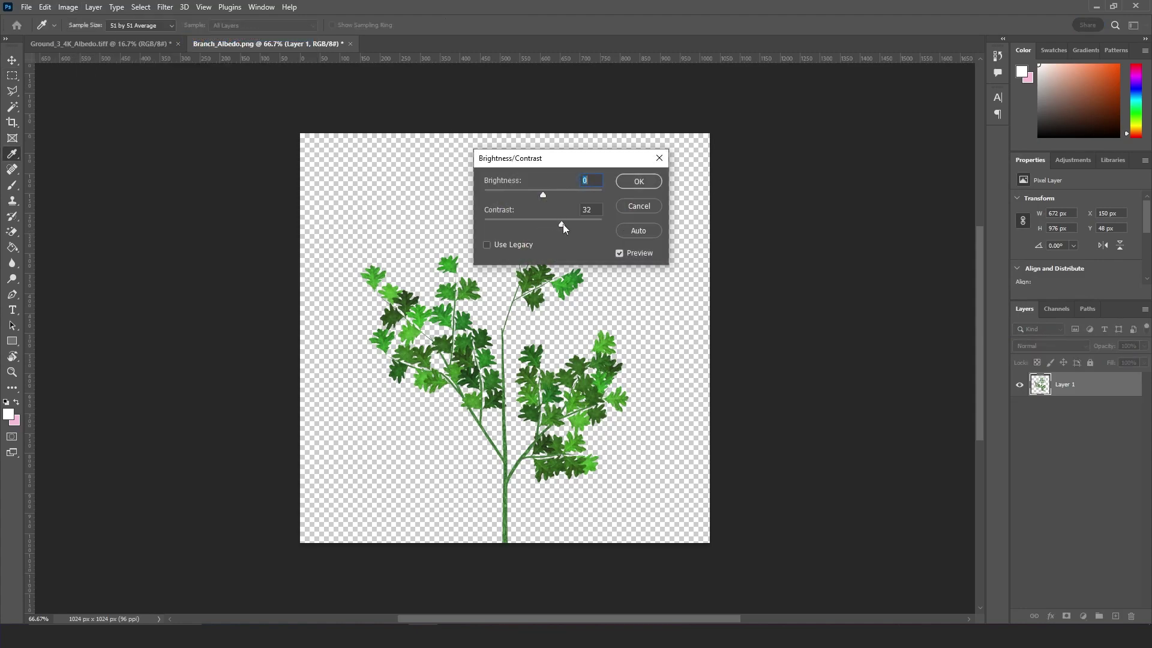
{"action": "left_click_drag", "start_coordinate": [568, 223], "coordinate": [536, 194]}
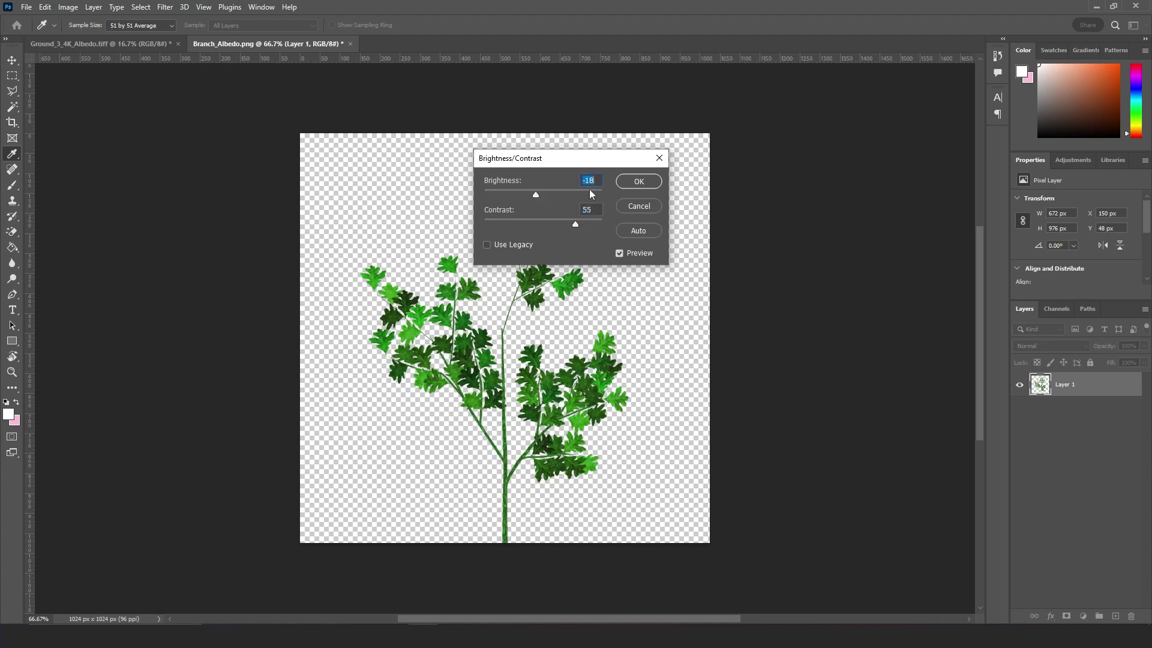
{"action": "left_click", "coordinate": [638, 181]}
{"action": "left_click", "coordinate": [27, 6]}
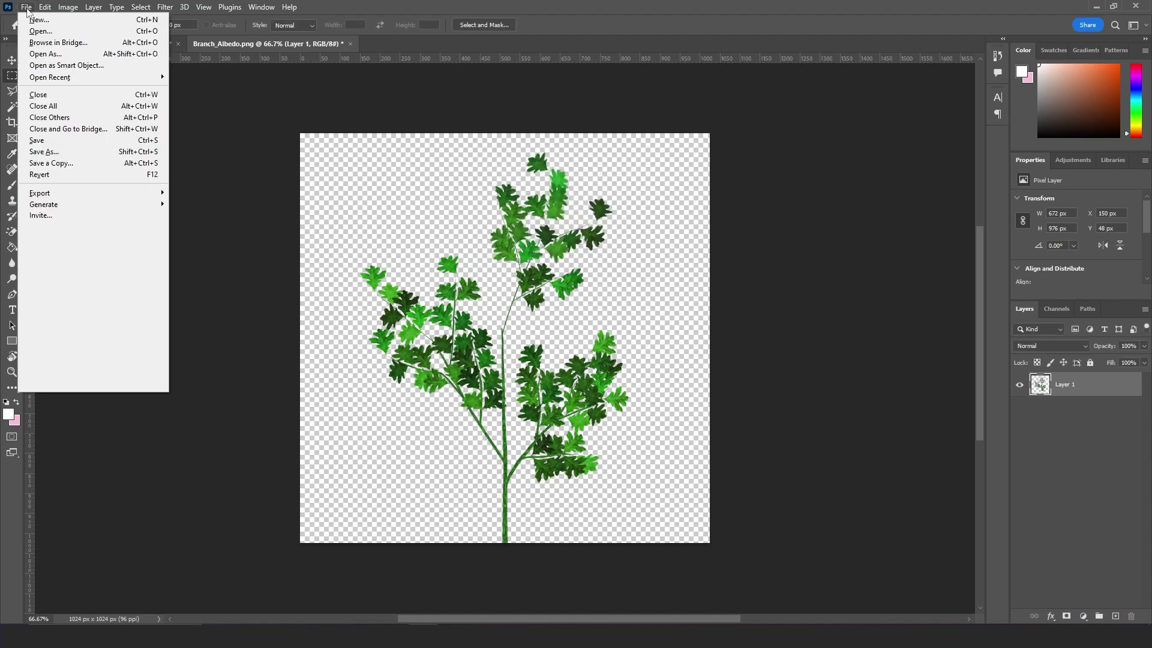
{"action": "left_click", "coordinate": [66, 163]}
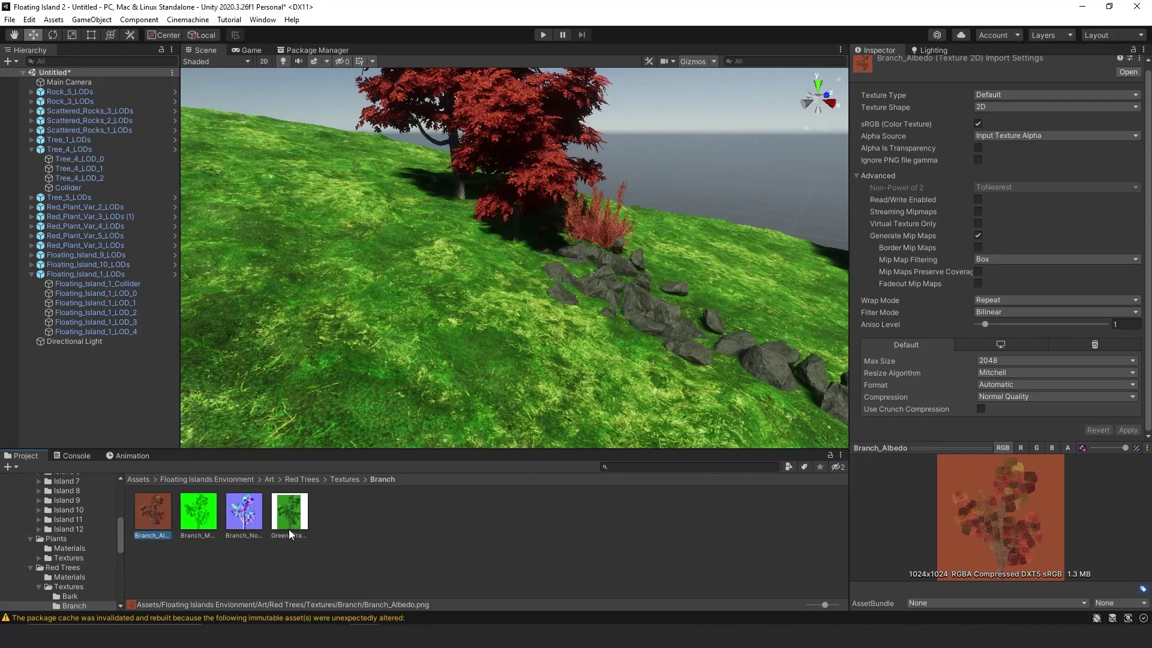
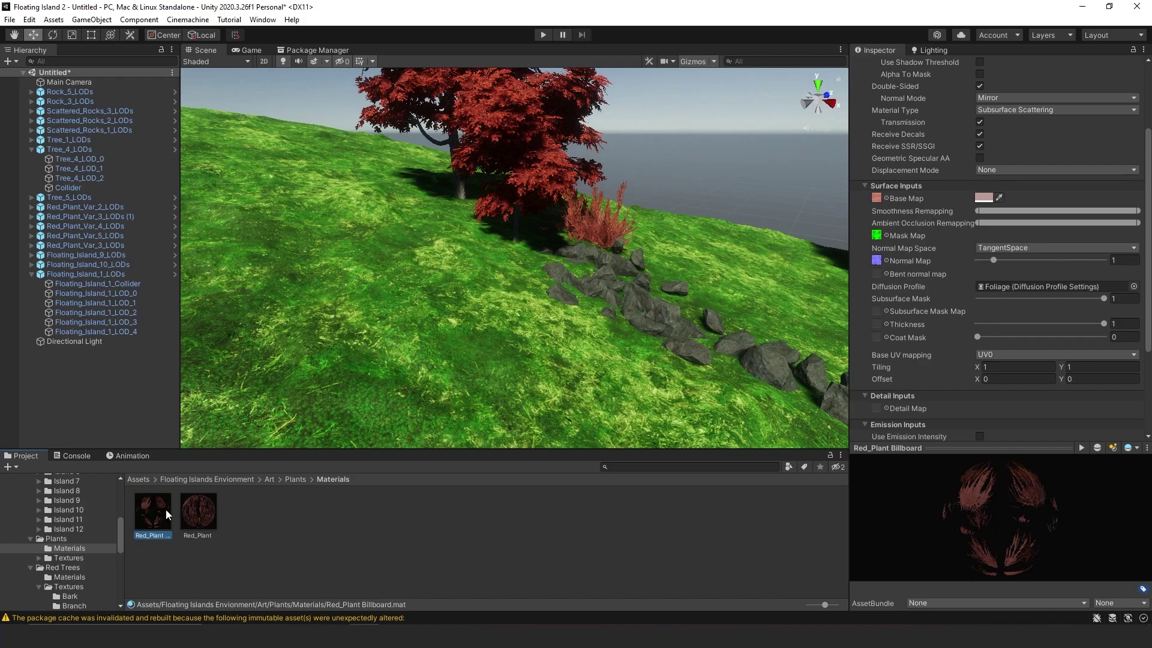
Step: Duplicate the Branch material in the Red Trees Materials folder and name the copy Green_Branch 1
{"action": "left_click", "coordinate": [510, 191]}
{"action": "left_click", "coordinate": [537, 194]}
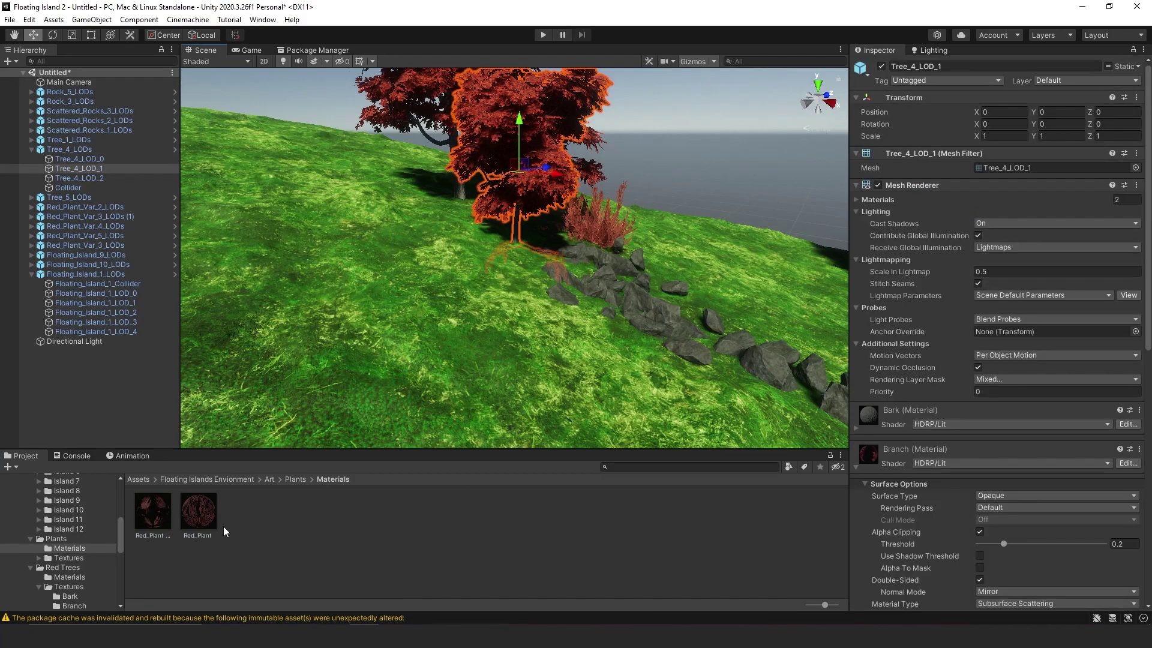
{"action": "left_click", "coordinate": [69, 577]}
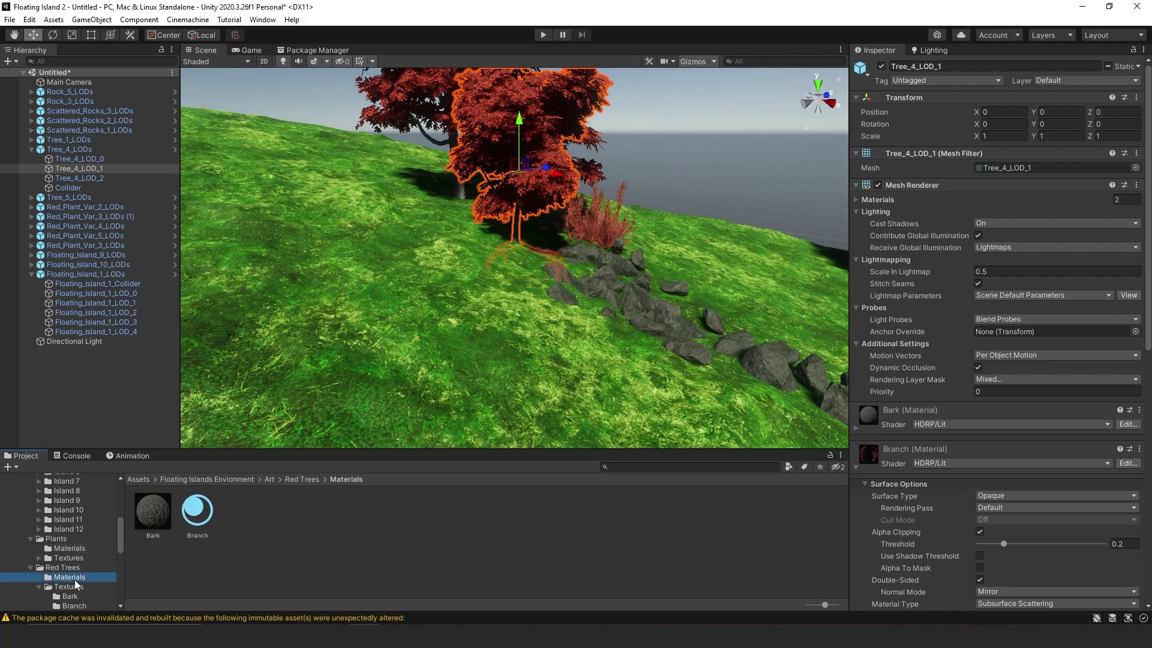
{"action": "left_click", "coordinate": [204, 524]}
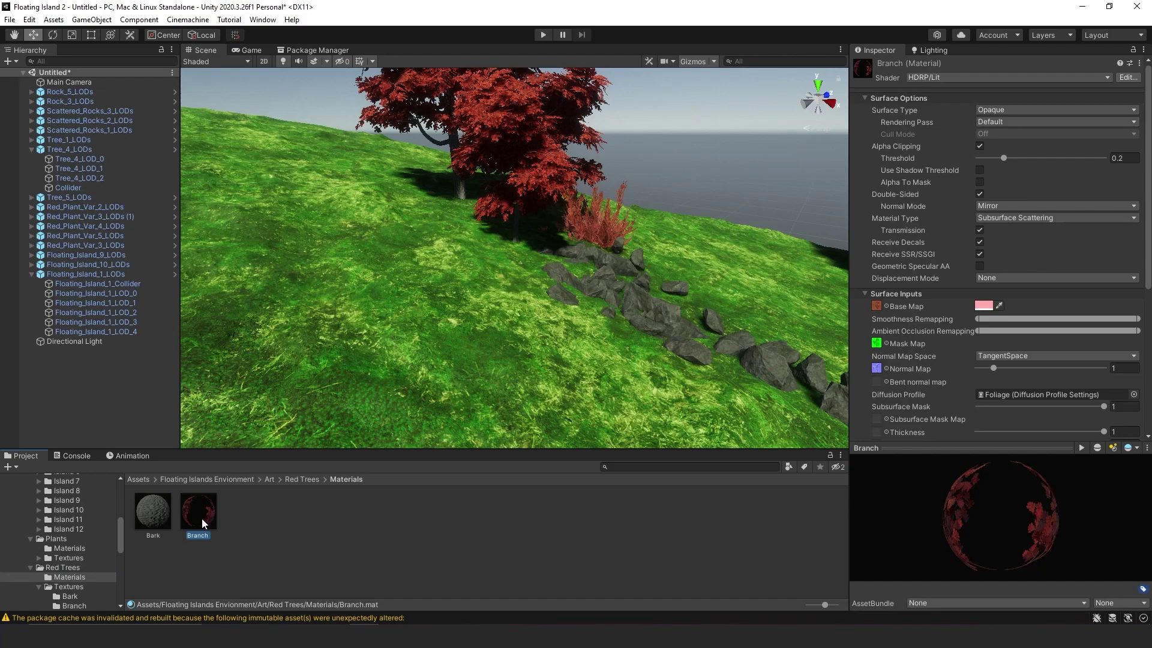
{"action": "key", "text": "ctrl+d"}
{"action": "left_click", "coordinate": [194, 536]}
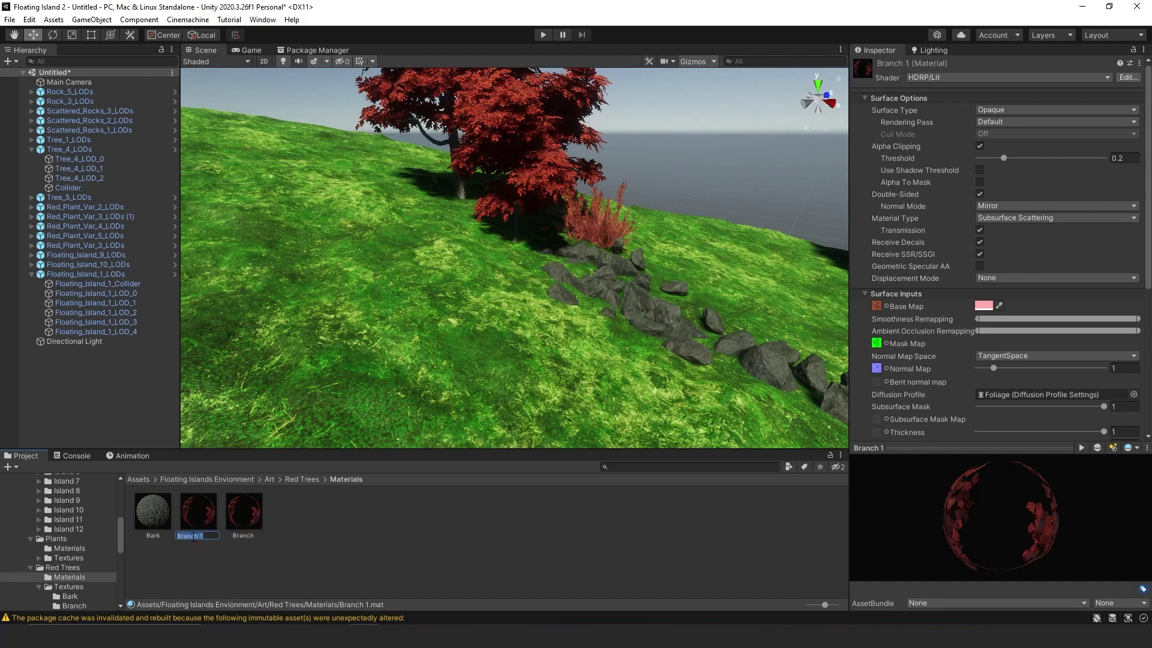
{"action": "left_click", "coordinate": [185, 536]}
{"action": "key", "text": "Return"}
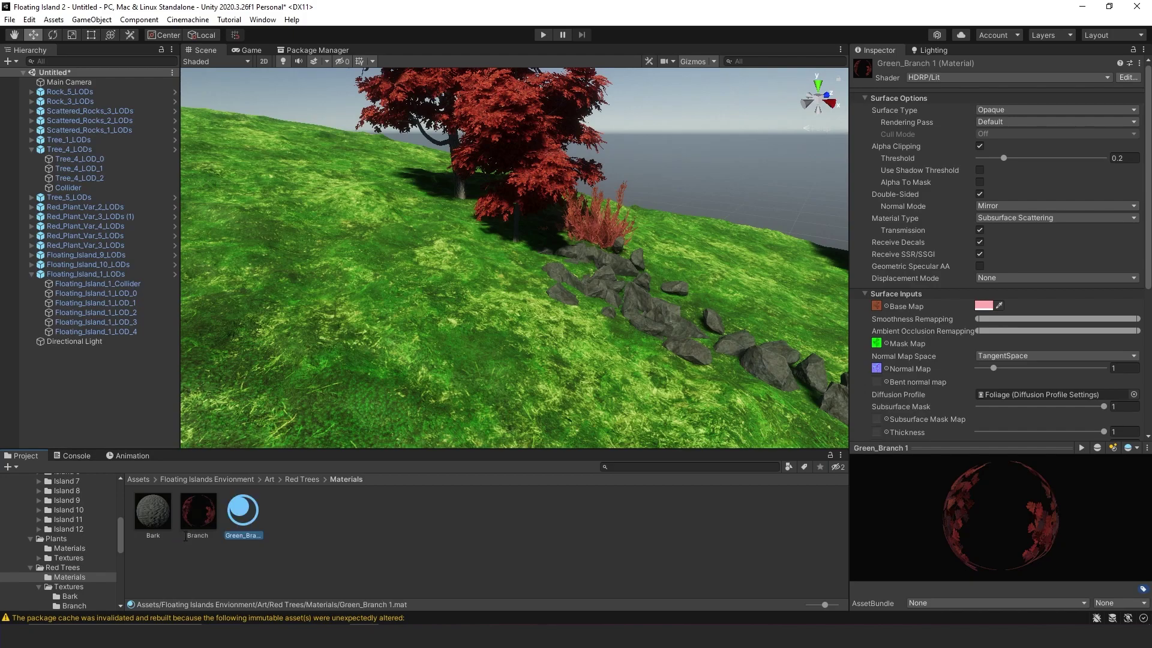
Step: Assign the Green_Branch_Albedo copy texture as the Base Map of the Green_Branch 1 material and show the texture's import settings
{"action": "left_click", "coordinate": [876, 306]}
{"action": "left_click_drag", "start_coordinate": [286, 528], "coordinate": [875, 311]}
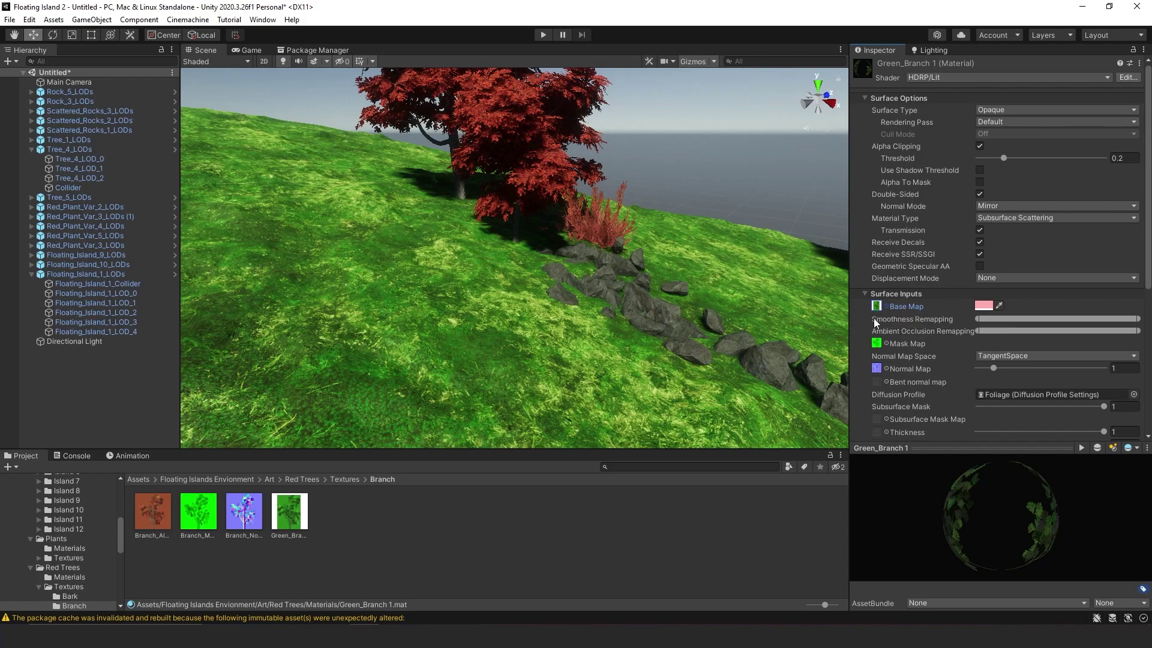
{"action": "left_click", "coordinate": [291, 516]}
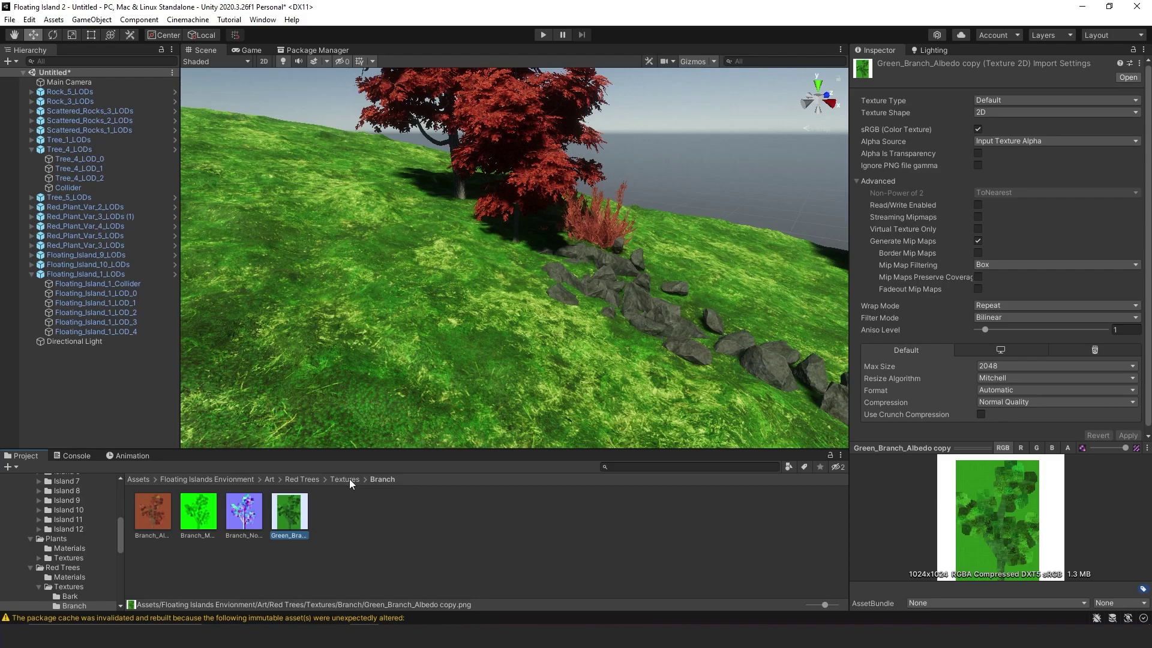
Step: Apply the Green_Branch 1 material to the leaves of both trees on the grassy slope
{"action": "left_click", "coordinate": [541, 171]}
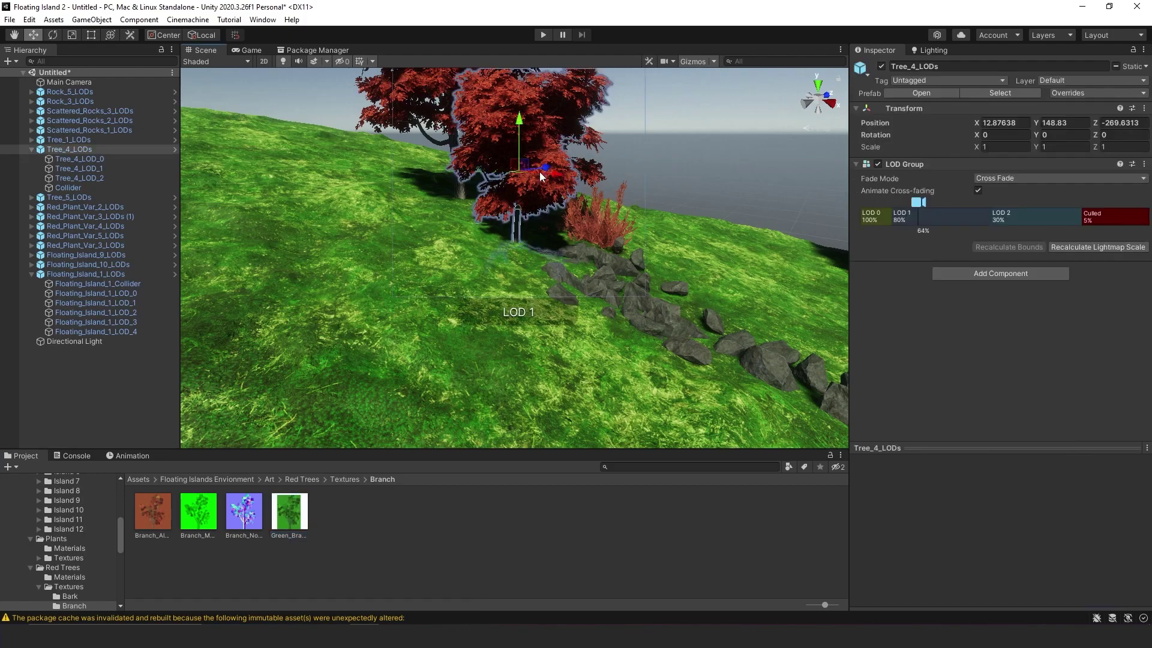
{"action": "left_click", "coordinate": [69, 577]}
{"action": "left_click_drag", "start_coordinate": [244, 511], "coordinate": [520, 185]}
{"action": "right_click_drag", "start_coordinate": [520, 185], "coordinate": [457, 405]}
{"action": "left_click", "coordinate": [624, 160]}
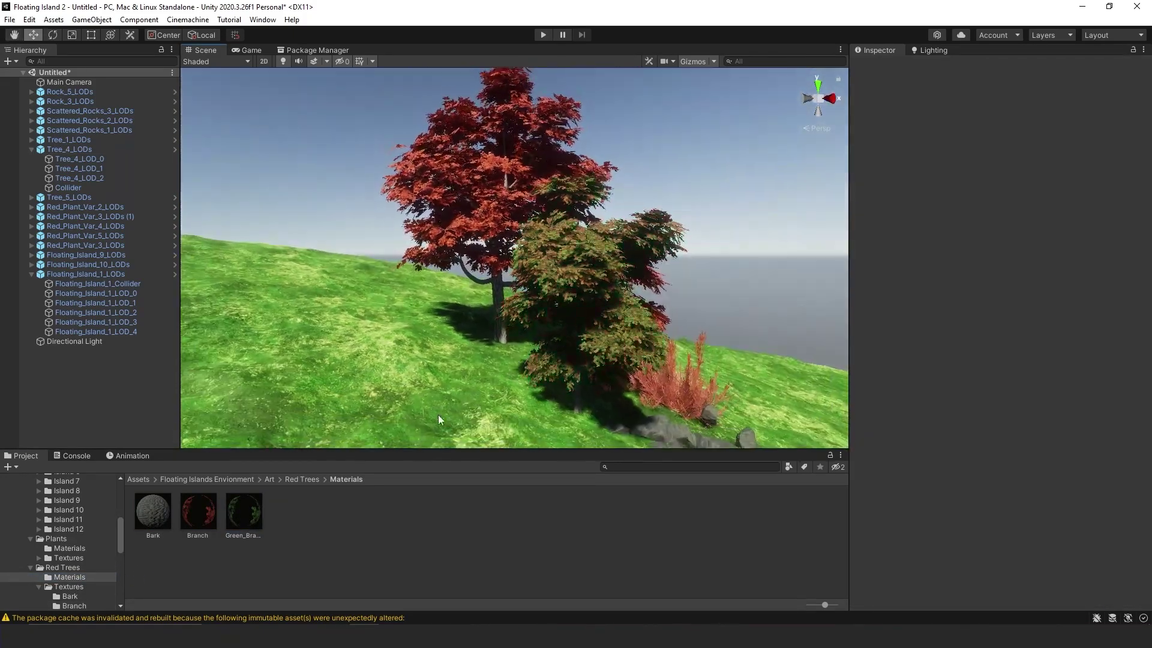
{"action": "left_click_drag", "start_coordinate": [236, 516], "coordinate": [495, 209]}
{"action": "key", "text": "s"}
{"action": "right_click_drag", "start_coordinate": [478, 258], "coordinate": [606, 269]}
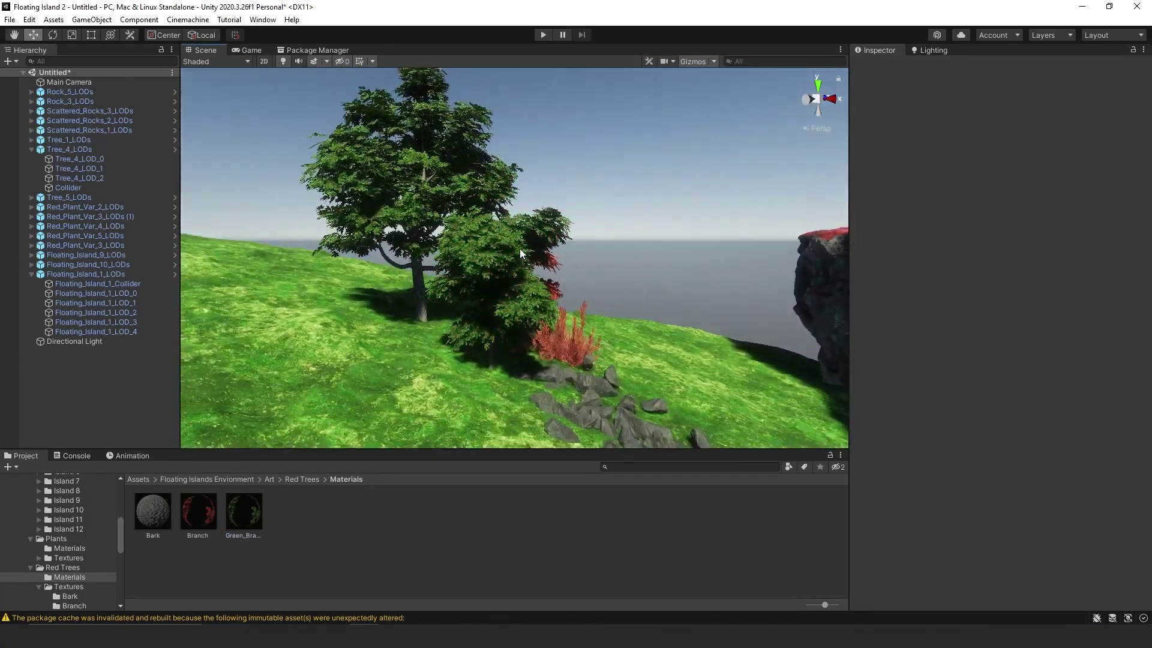
Step: Replace the Base Map of Tree_4_LOD_0's Branch material with the Green_Branch_Albedo copy texture
{"action": "left_click", "coordinate": [482, 262]}
{"action": "left_click", "coordinate": [88, 158]}
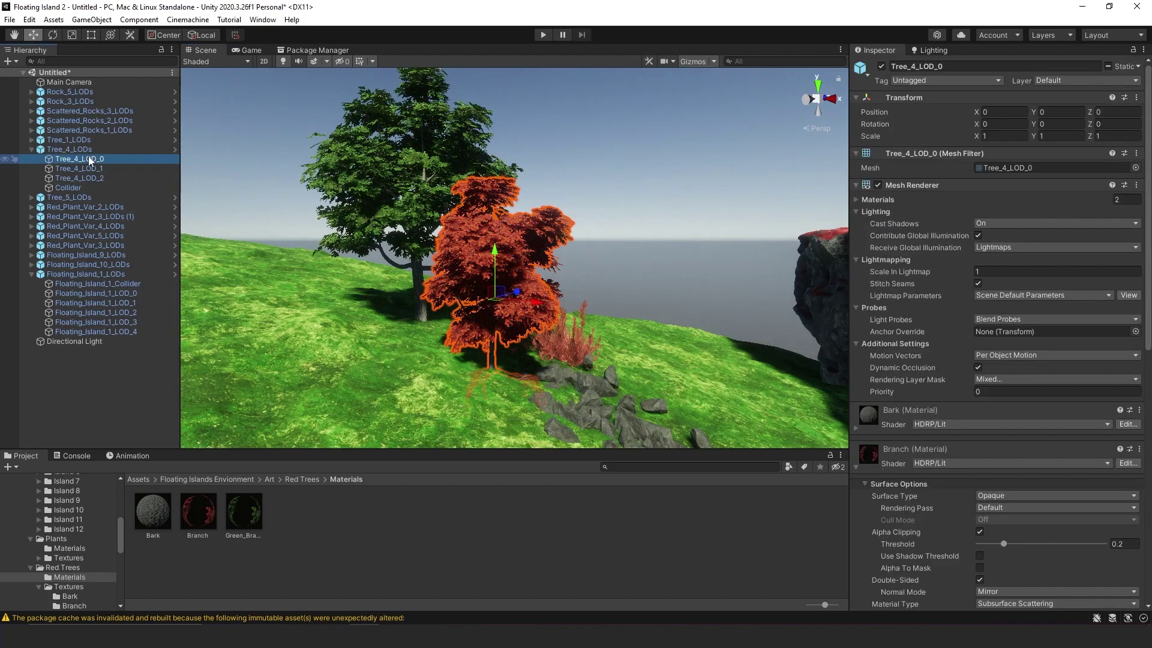
{"action": "scroll", "coordinate": [876, 424], "scroll_direction": "down", "scroll_amount": 10}
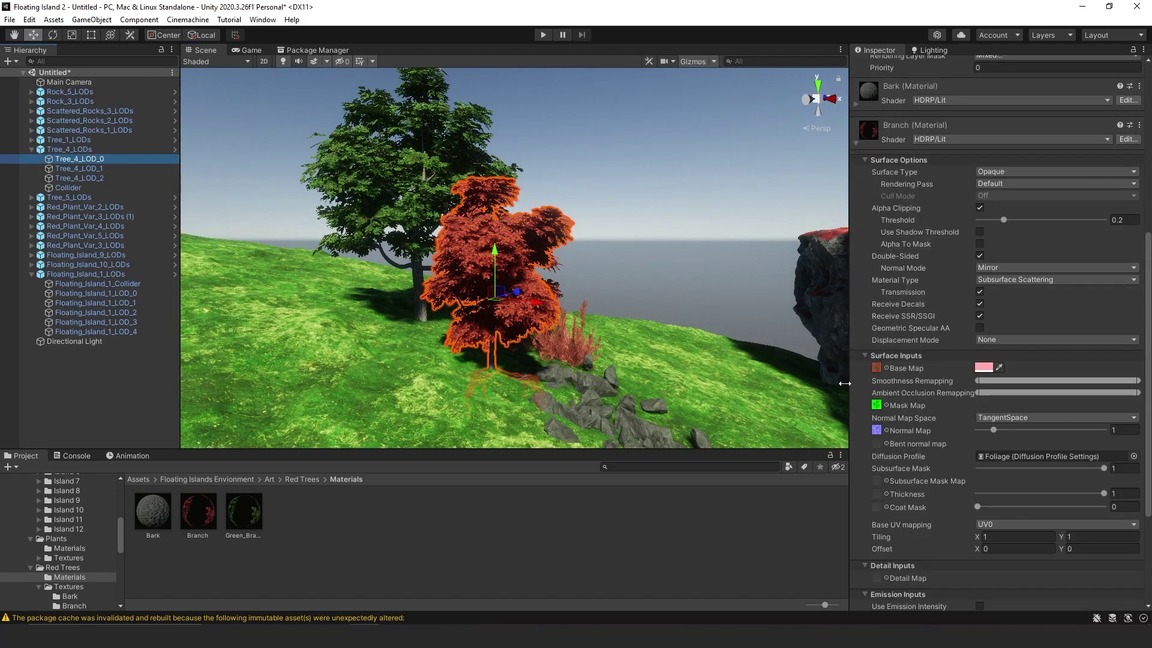
{"action": "left_click", "coordinate": [873, 368]}
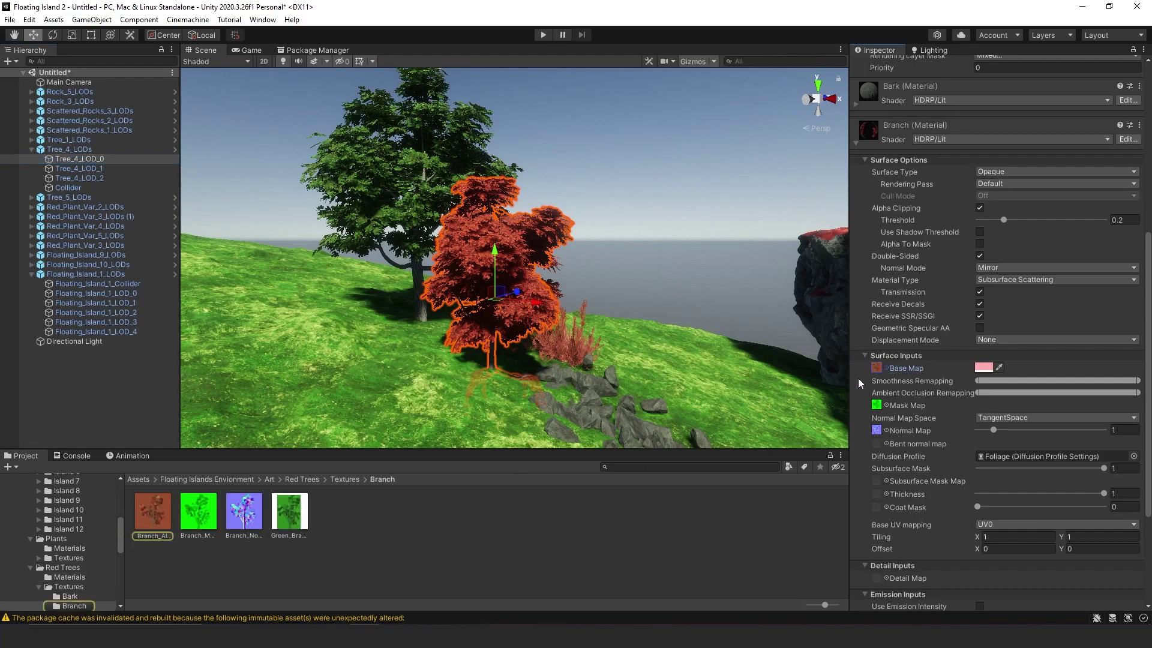
{"action": "left_click_drag", "start_coordinate": [285, 518], "coordinate": [877, 368]}
Step: Check the materials on Tree_4's LOD meshes and examine its foliage at different viewing distances
{"action": "left_click", "coordinate": [99, 168]}
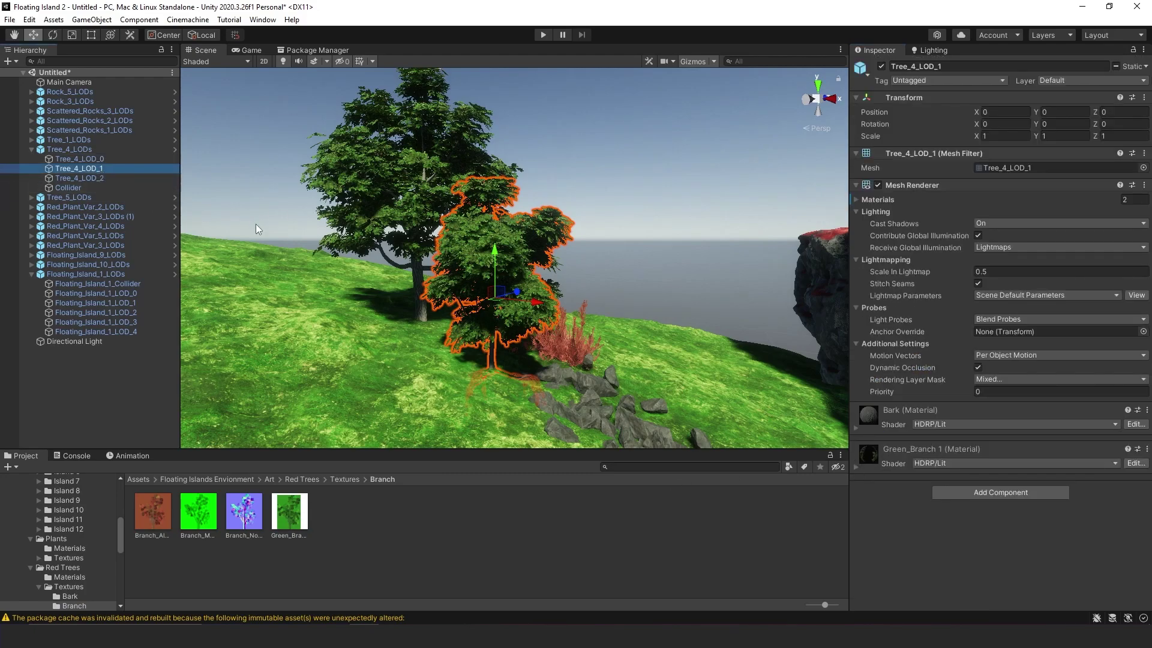
{"action": "left_click", "coordinate": [90, 178]}
{"action": "left_click", "coordinate": [88, 159]}
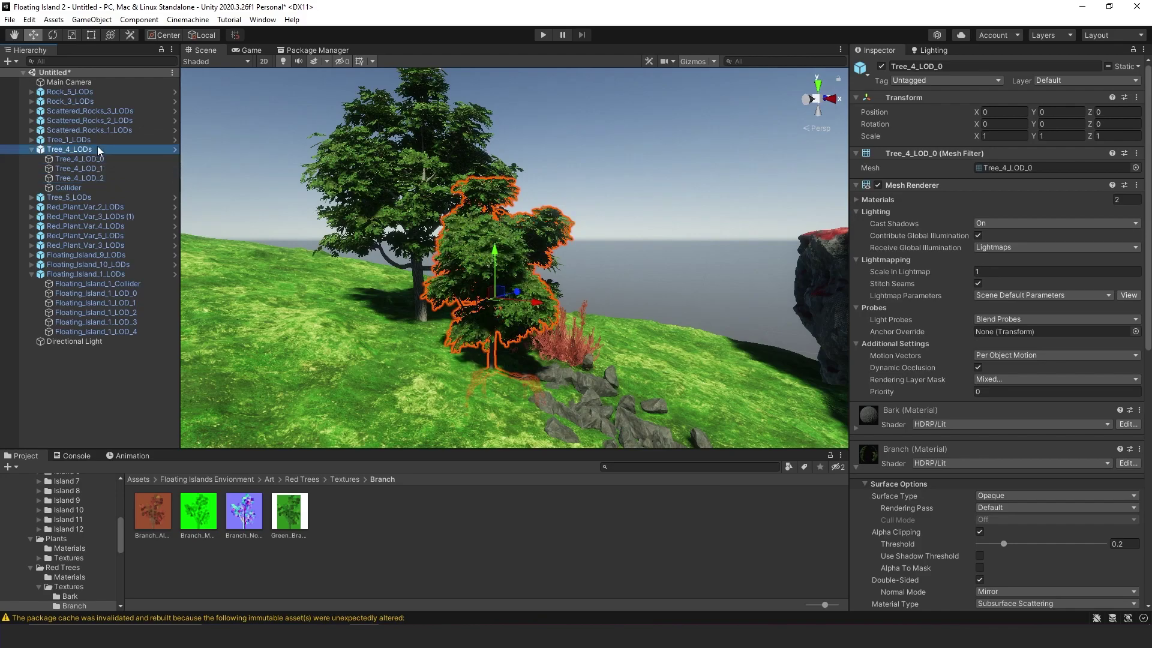
{"action": "left_click", "coordinate": [99, 149]}
{"action": "left_click_drag", "start_coordinate": [612, 180], "coordinate": [610, 205], "text": "alt"}
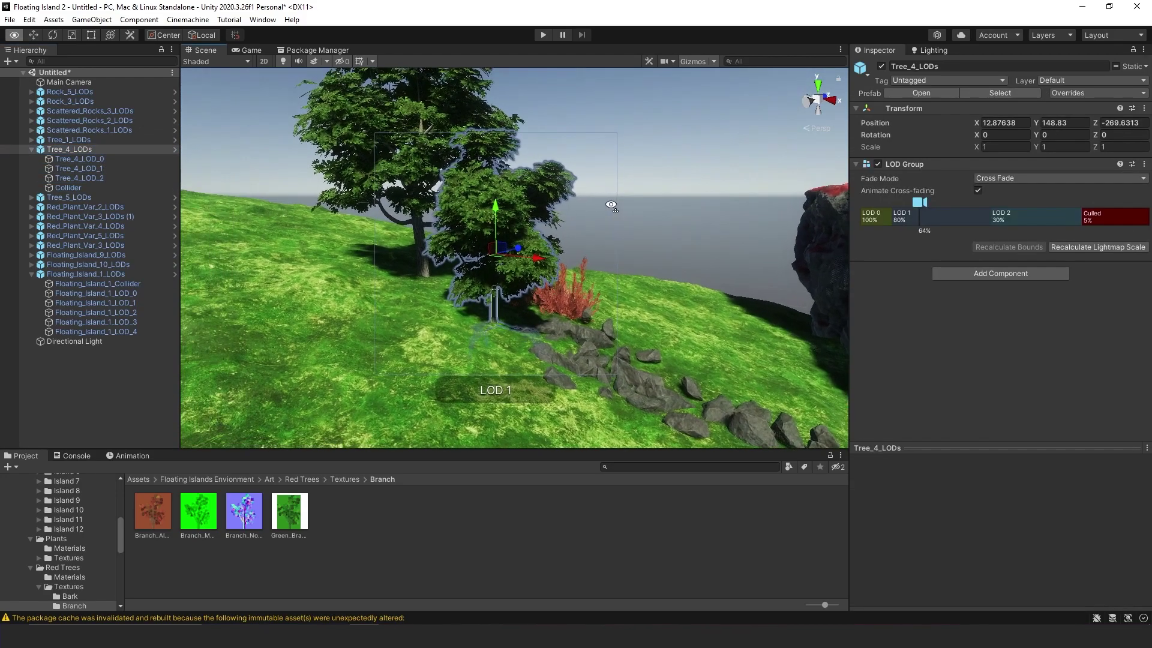
{"action": "scroll", "coordinate": [611, 205], "scroll_direction": "down", "scroll_amount": 5}
{"action": "scroll", "coordinate": [609, 205], "scroll_direction": "up", "scroll_amount": 8}
{"action": "scroll", "coordinate": [607, 205], "scroll_direction": "down", "scroll_amount": 6}
{"action": "scroll", "coordinate": [607, 205], "scroll_direction": "up", "scroll_amount": 5}
Step: Examine how Floating_Island_1's ground colour changes across its LOD levels at different viewing distances
{"action": "right_click_drag", "start_coordinate": [607, 204], "coordinate": [589, 241]}
{"action": "key", "text": "s"}
{"action": "left_click", "coordinate": [437, 381]}
{"action": "key", "text": "w"}
{"action": "right_click_drag", "start_coordinate": [403, 349], "coordinate": [420, 364]}
{"action": "key", "text": "s"}
{"action": "left_click", "coordinate": [387, 136]}
{"action": "key", "text": "s"}
{"action": "right_click_drag", "start_coordinate": [414, 237], "coordinate": [416, 245]}
{"action": "key", "text": "w"}
{"action": "left_click", "coordinate": [437, 296]}
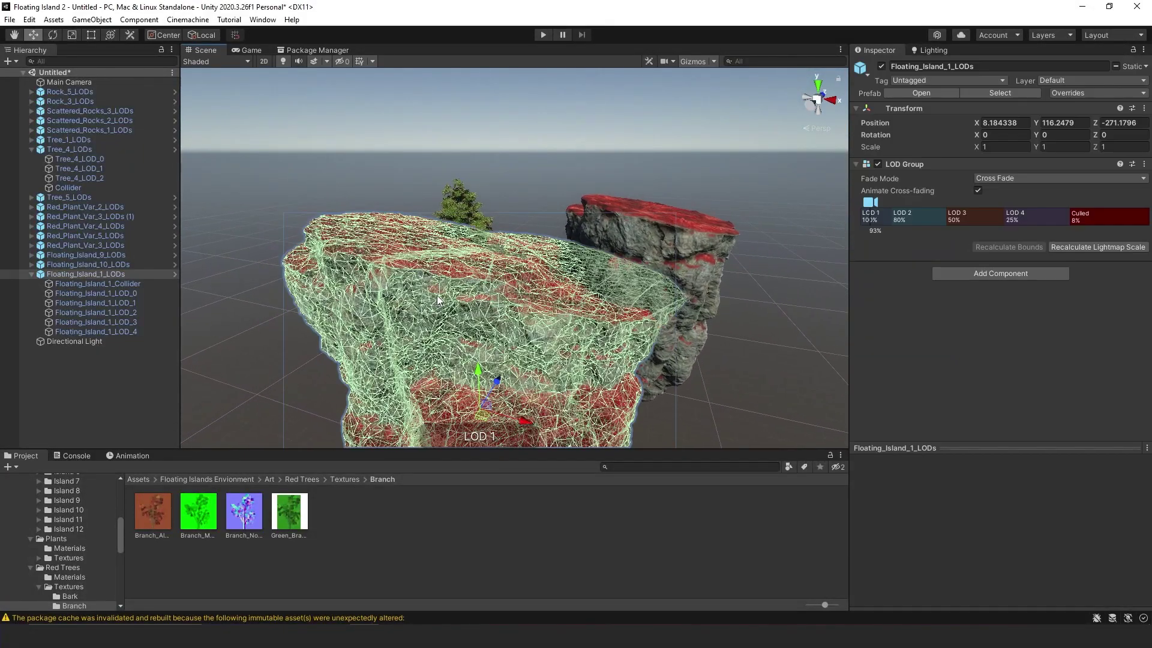
Step: Compare the layered material's Base Maps on Floating_Island_1_LOD_0 and Floating_Island_1_LOD_1
{"action": "left_click", "coordinate": [138, 293]}
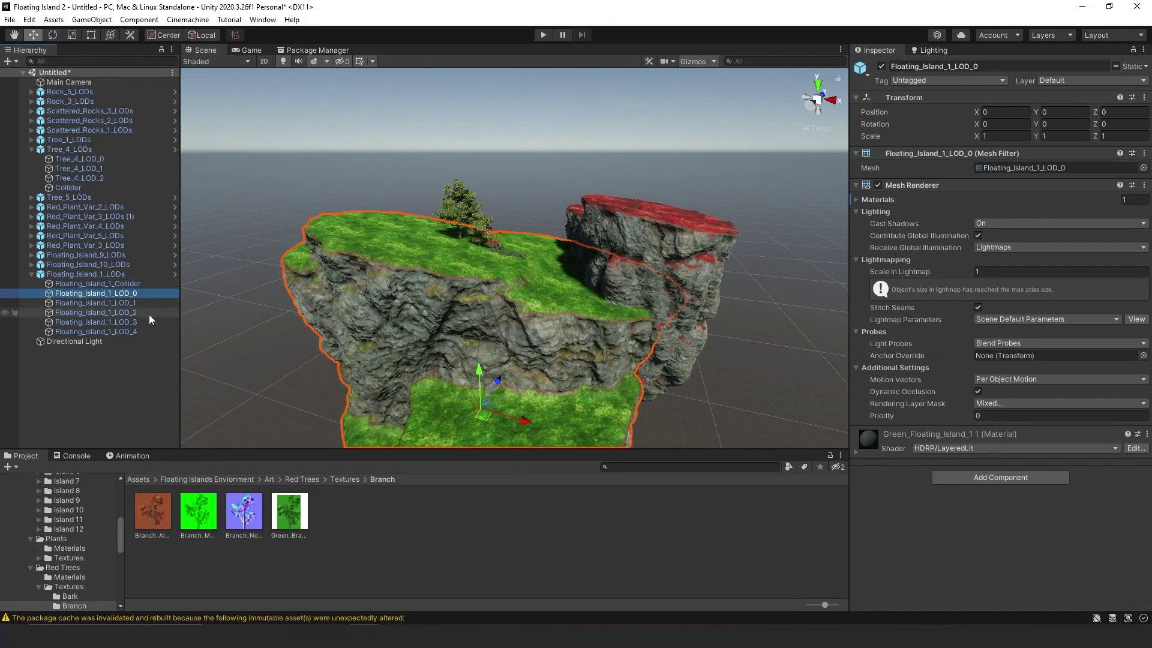
{"action": "left_click", "coordinate": [856, 451]}
{"action": "scroll", "coordinate": [895, 395], "scroll_direction": "down", "scroll_amount": 10}
{"action": "scroll", "coordinate": [888, 431], "scroll_direction": "down", "scroll_amount": 5}
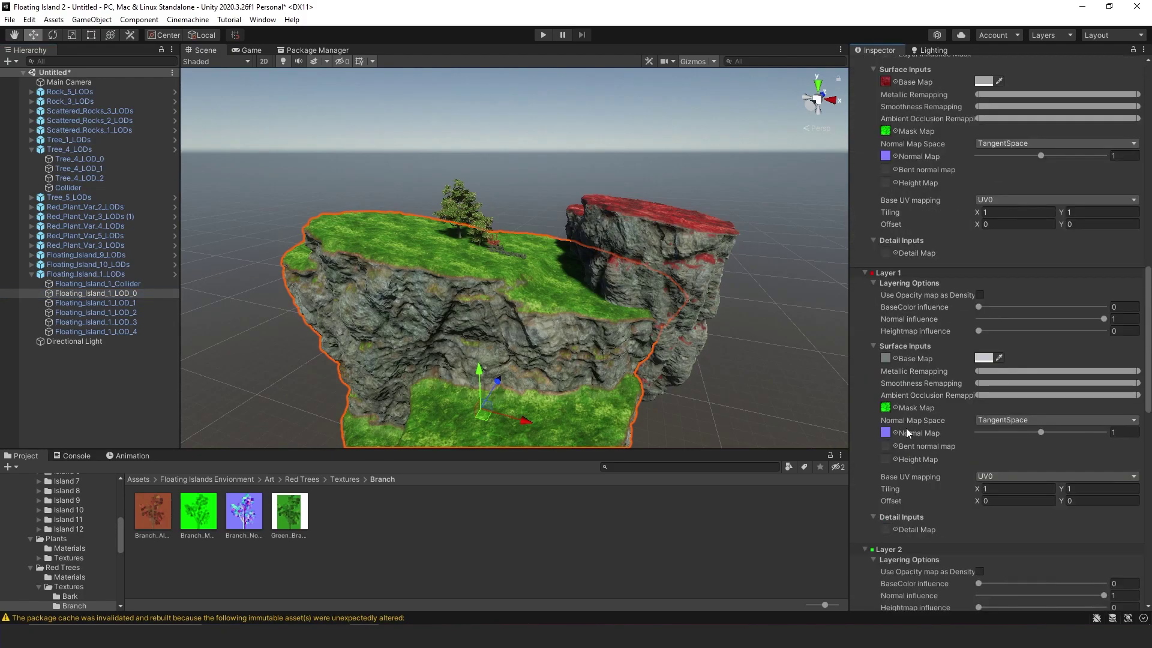
{"action": "left_click", "coordinate": [152, 302]}
{"action": "scroll", "coordinate": [888, 435], "scroll_direction": "down", "scroll_amount": 7}
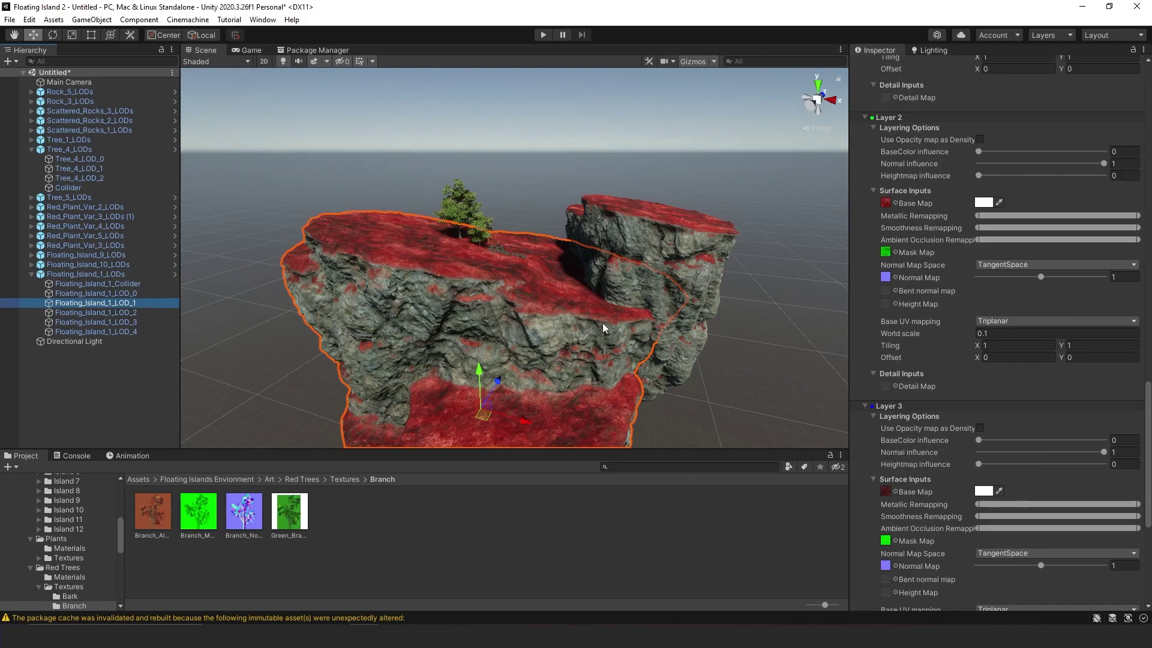
{"action": "key", "text": "w"}
{"action": "right_click_drag", "start_coordinate": [516, 290], "coordinate": [474, 261]}
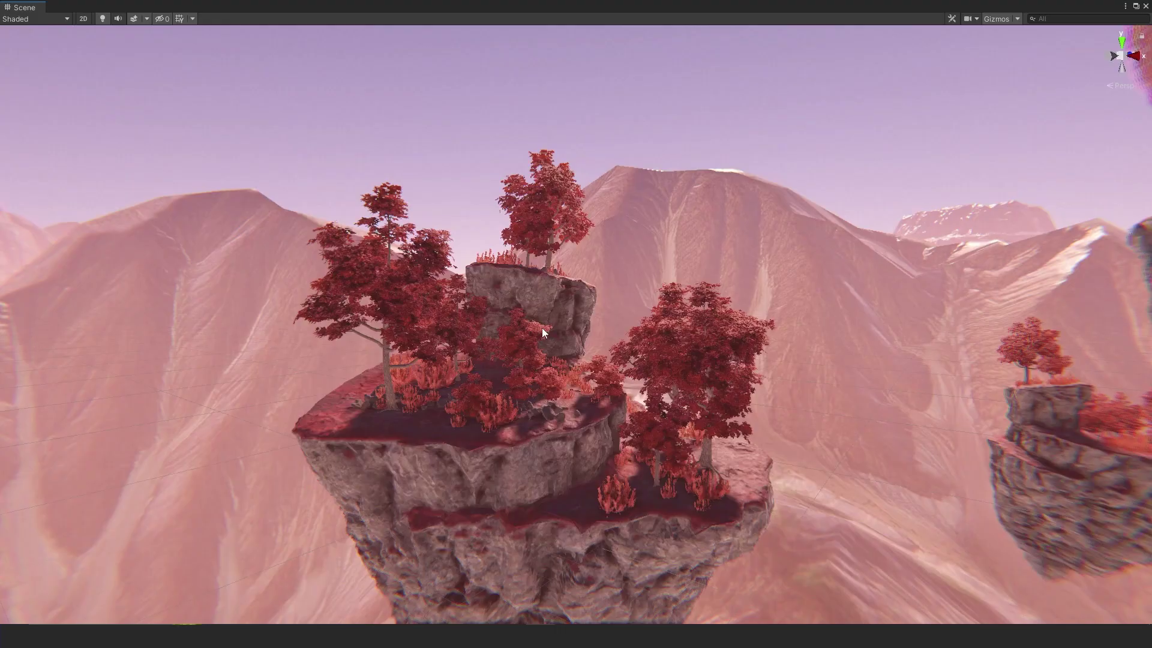
{"action": "right_click_drag", "start_coordinate": [541, 327], "coordinate": [448, 332]}
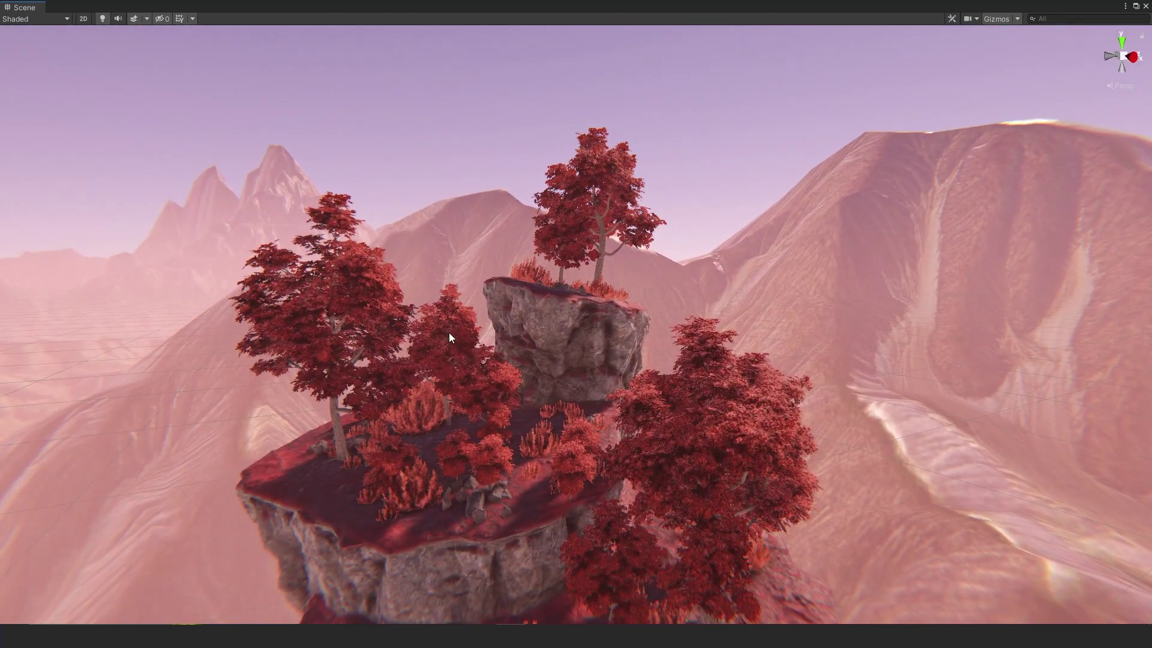